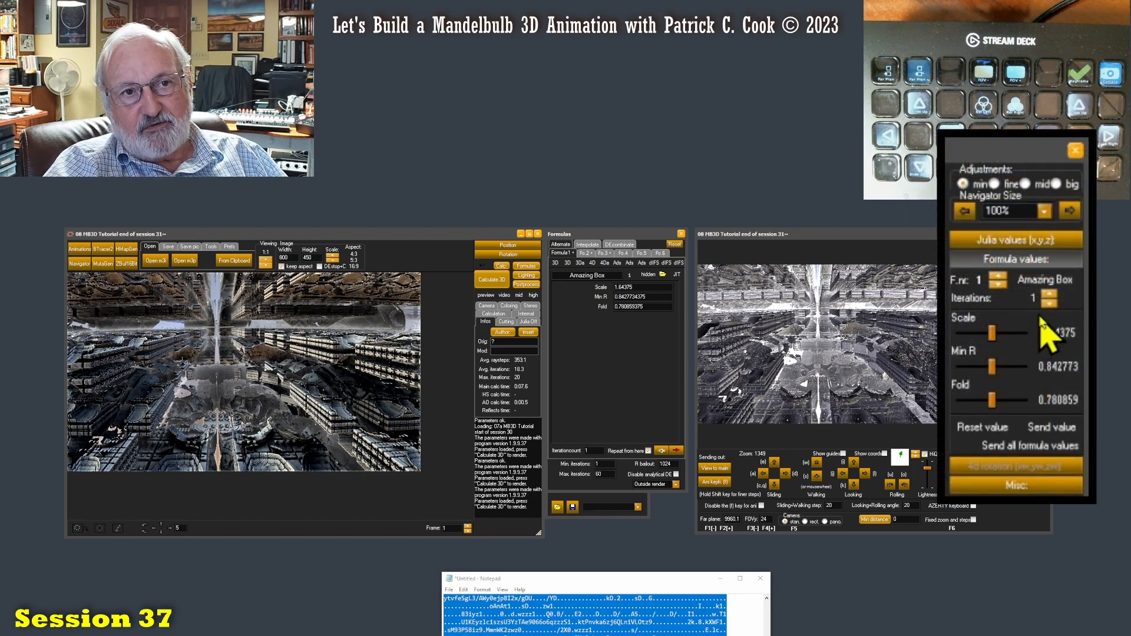
Try 3 iterations for formula 1 in the navigator, and return the count to 1.
{"action": "left_click", "coordinate": [1050, 294]}
{"action": "left_click", "coordinate": [1050, 294]}
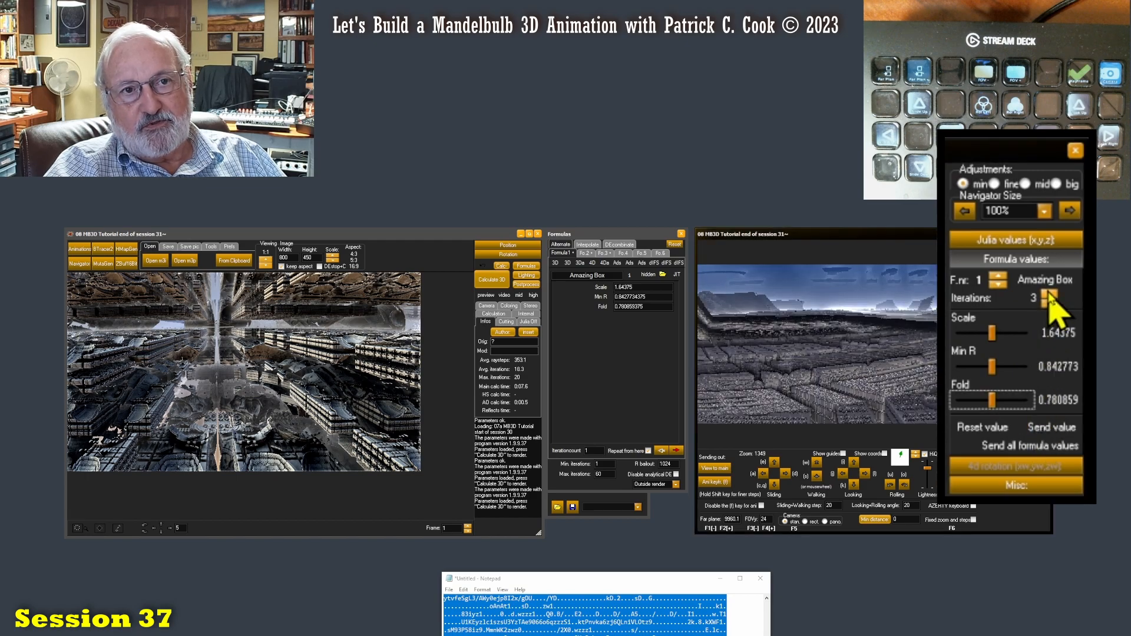
{"action": "left_click", "coordinate": [1050, 303]}
{"action": "left_click", "coordinate": [1049, 303]}
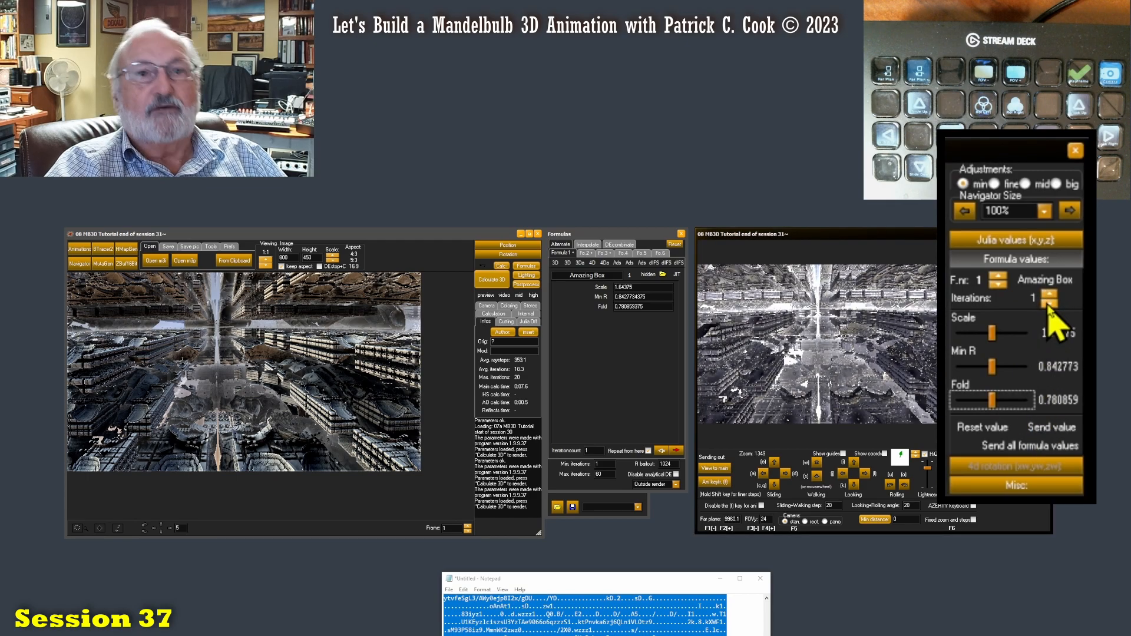
Switch the navigator to formula 3, set its Scale to 1.9585, and render that view in the main window.
{"action": "left_click", "coordinate": [997, 277]}
{"action": "left_click", "coordinate": [998, 277]}
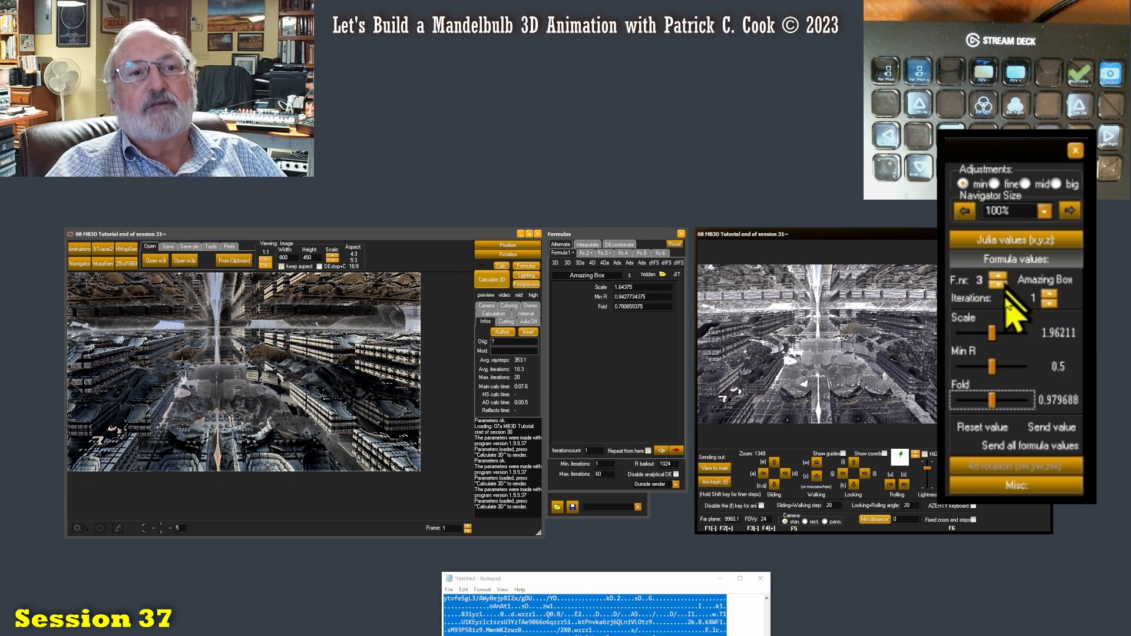
{"action": "left_click_drag", "start_coordinate": [993, 334], "coordinate": [1008, 336]}
{"action": "left_click_drag", "start_coordinate": [1011, 332], "coordinate": [978, 343]}
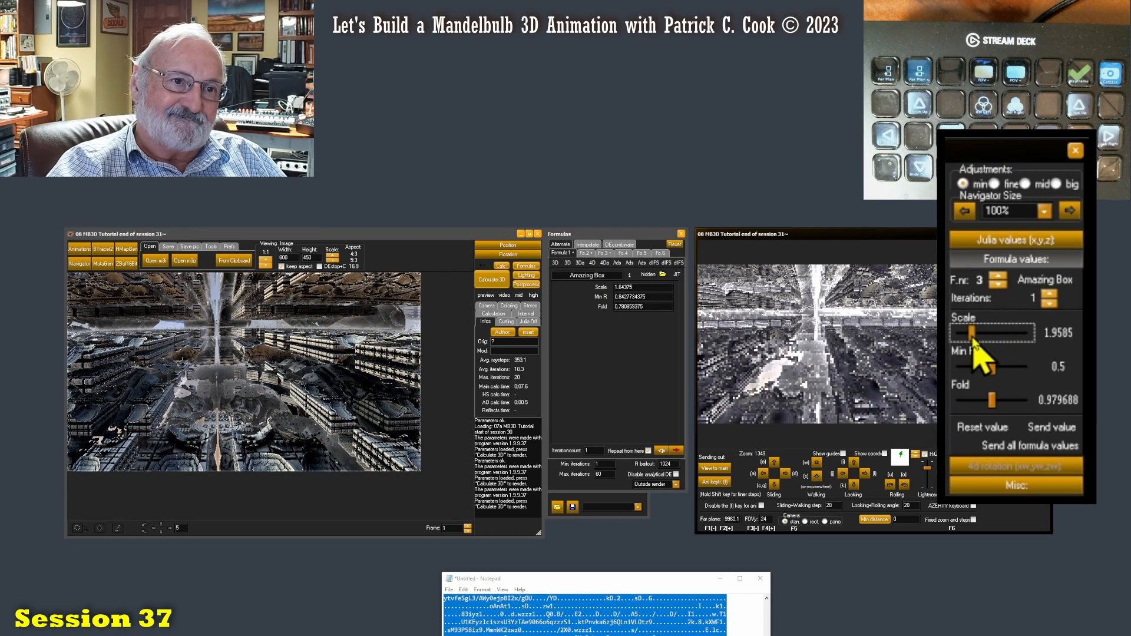
{"action": "left_click", "coordinate": [707, 469]}
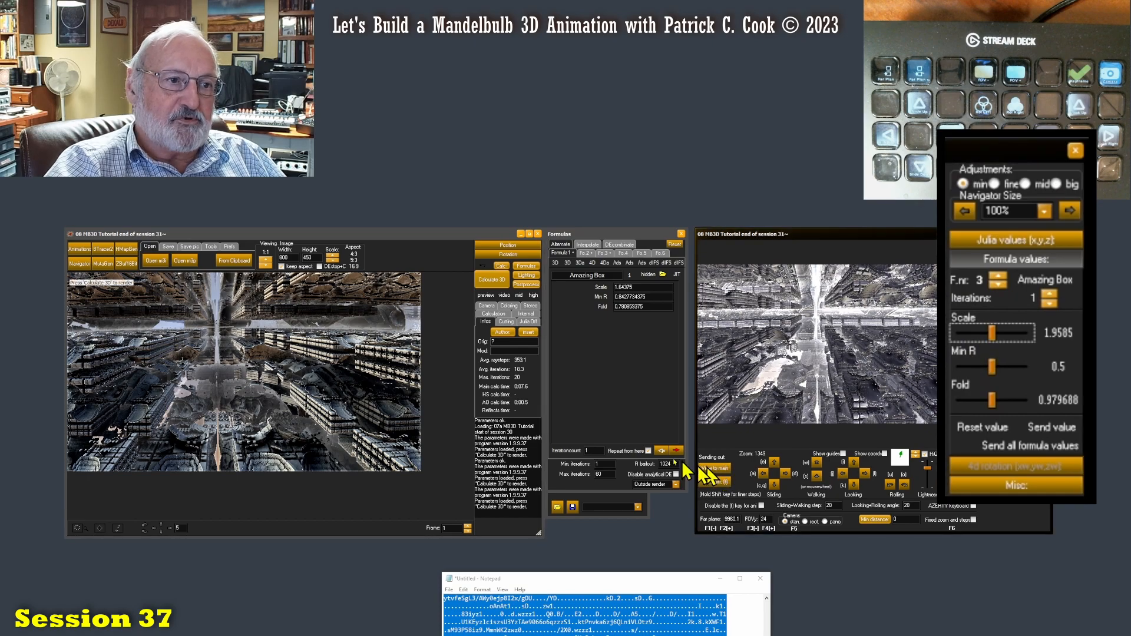
{"action": "left_click", "coordinate": [493, 279]}
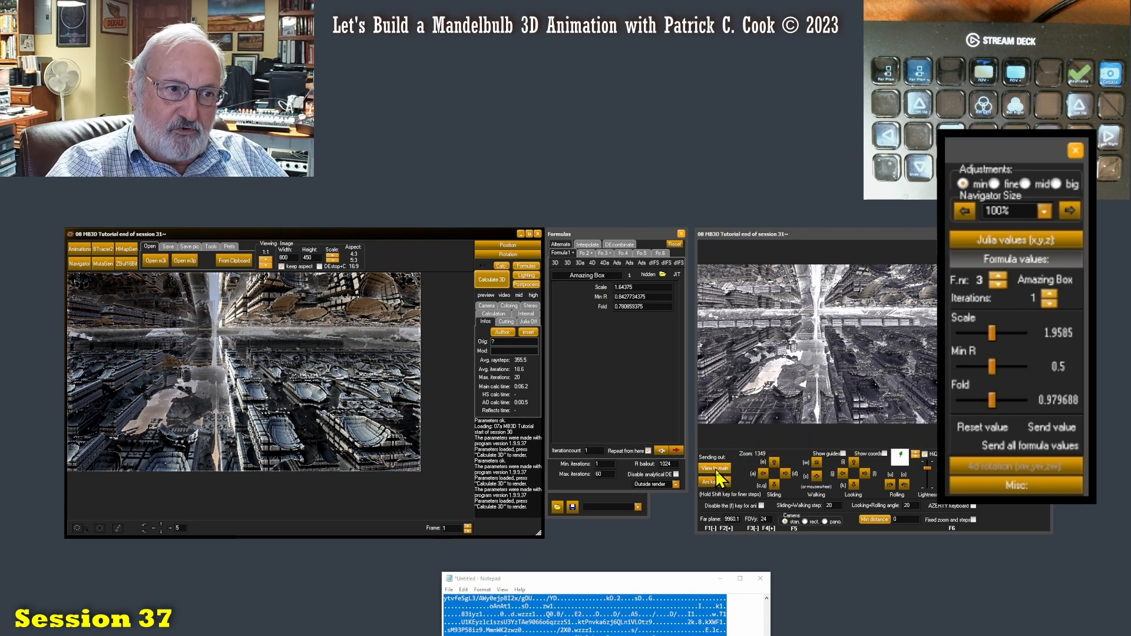
Try to reset the adjusted Scale value of formula 3.
{"action": "left_click", "coordinate": [980, 433]}
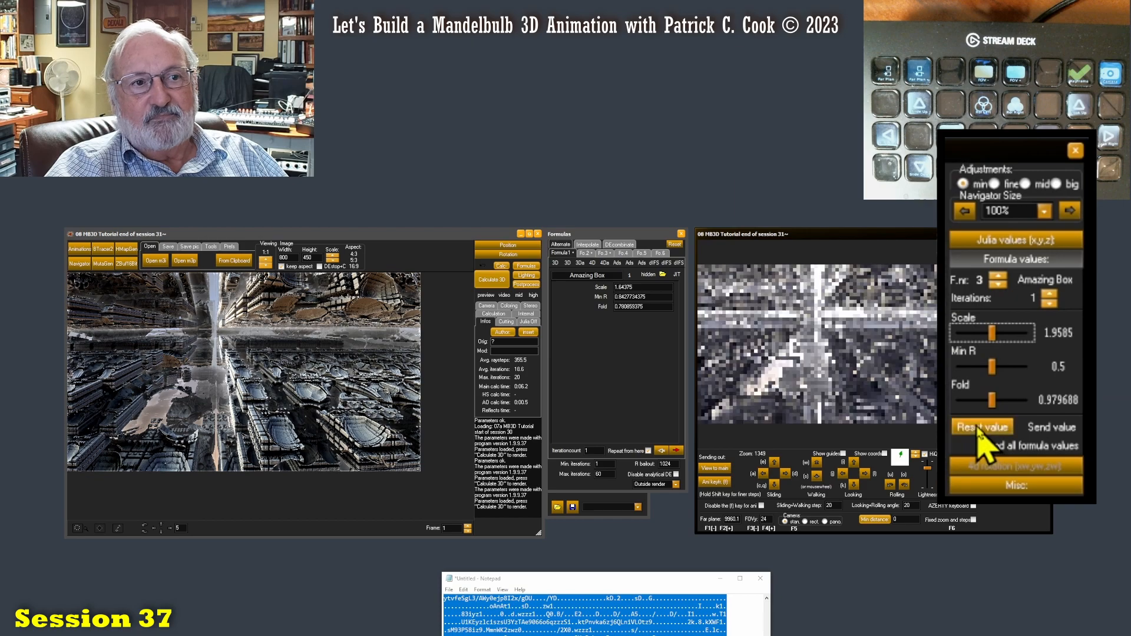
{"action": "left_click", "coordinate": [979, 427]}
{"action": "left_click", "coordinate": [979, 428]}
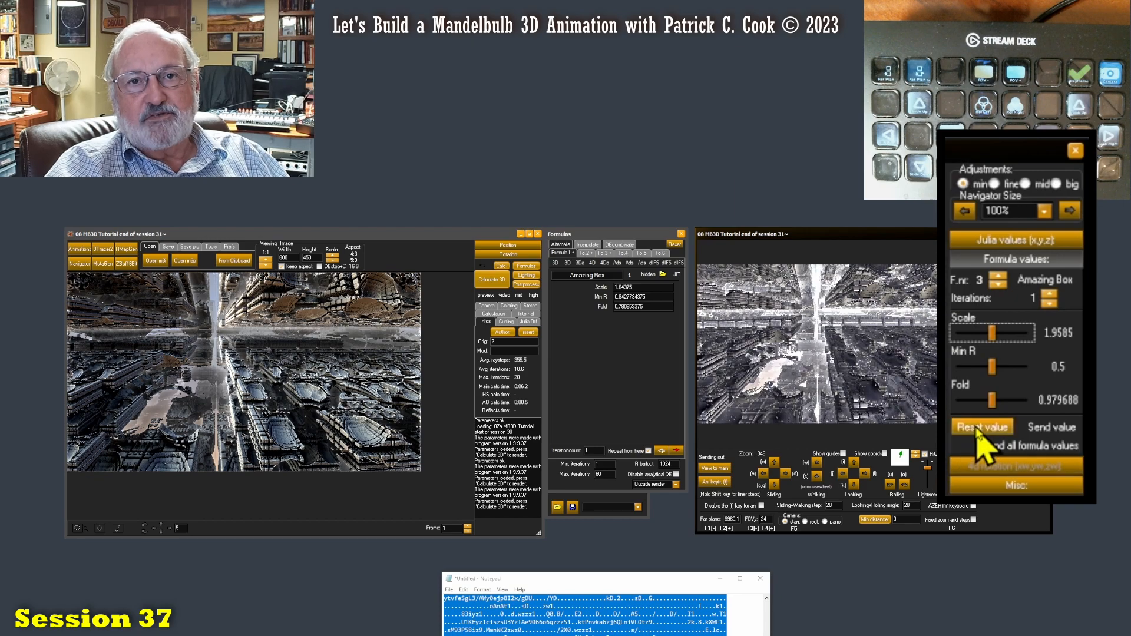
{"action": "left_click", "coordinate": [977, 428]}
{"action": "left_click", "coordinate": [977, 428]}
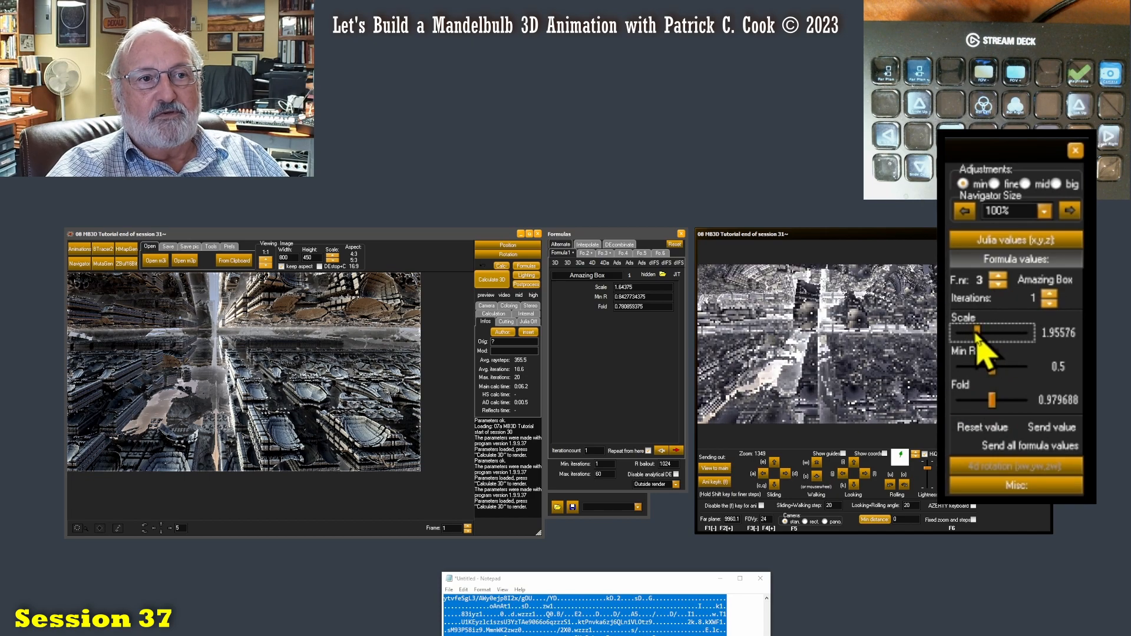
Set formula 3's Scale to 1.96807 and render the resulting view in the main window.
{"action": "left_click_drag", "start_coordinate": [962, 334], "coordinate": [977, 337]}
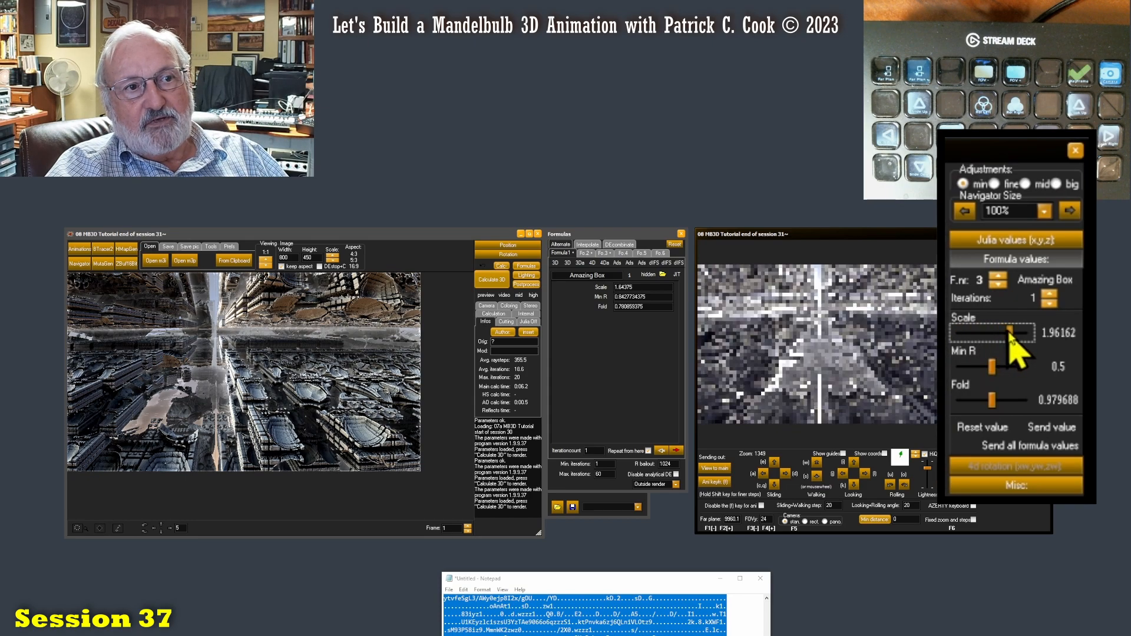
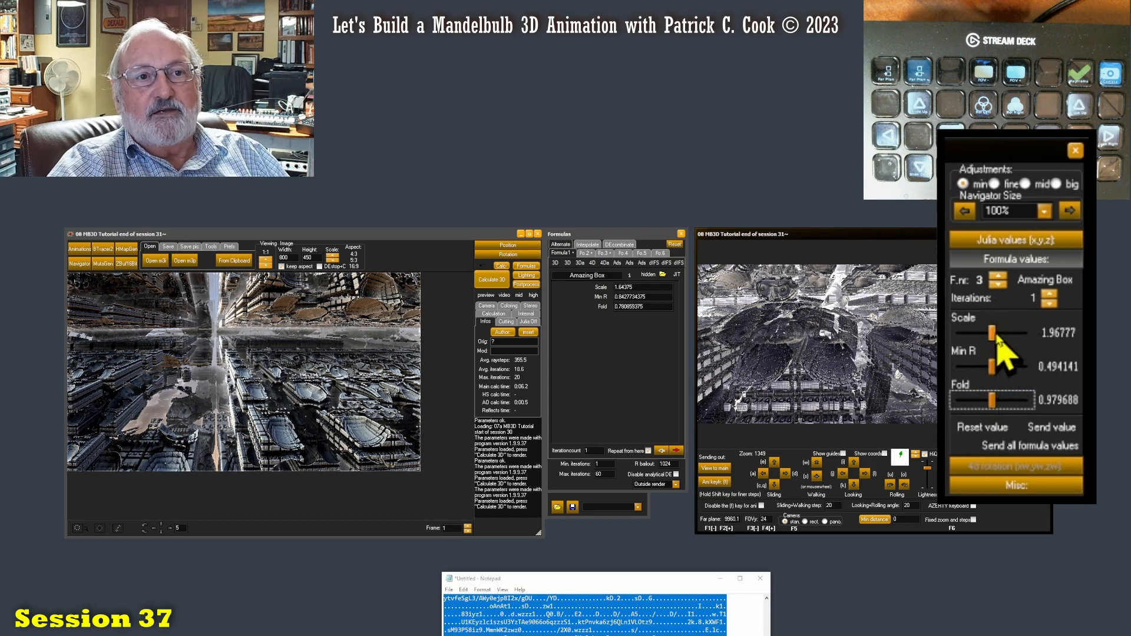
{"action": "left_click_drag", "start_coordinate": [993, 333], "coordinate": [995, 334]}
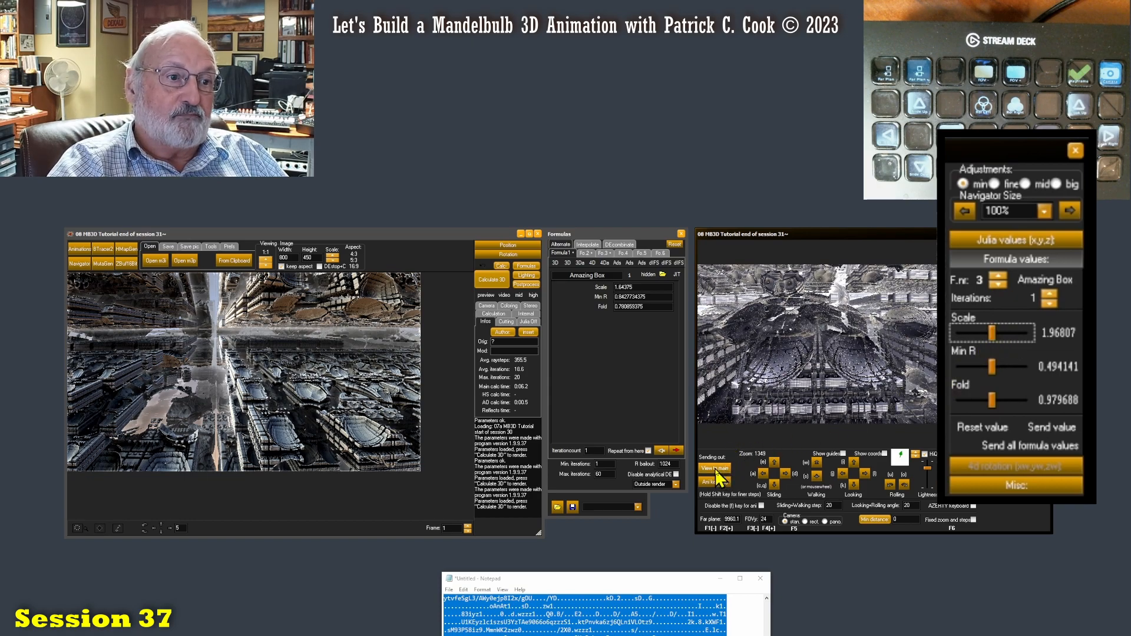
{"action": "left_click", "coordinate": [491, 280]}
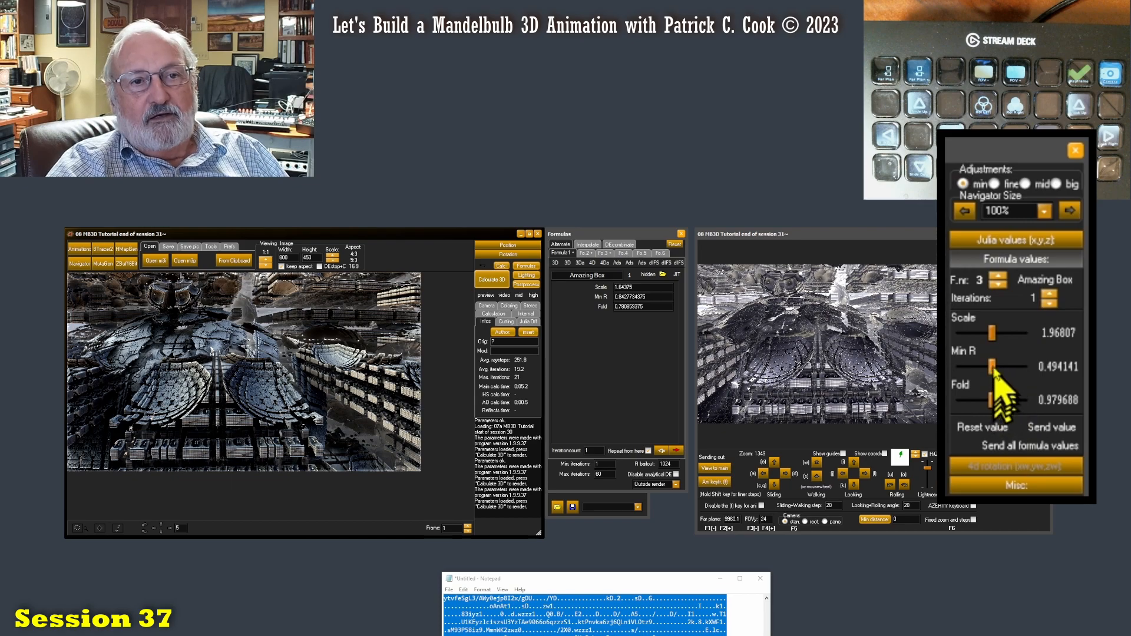
Set formula 3's Min R to 0.476172 and Fold to 0.979395, and render the view in the main window.
{"action": "mouse_move", "coordinate": [995, 371]}
{"action": "left_mouse_down"}
{"action": "mouse_move", "coordinate": [1013, 368]}
{"action": "mouse_move", "coordinate": [964, 371]}
{"action": "mouse_move", "coordinate": [990, 370]}
{"action": "mouse_move", "coordinate": [981, 373]}
{"action": "left_mouse_up"}
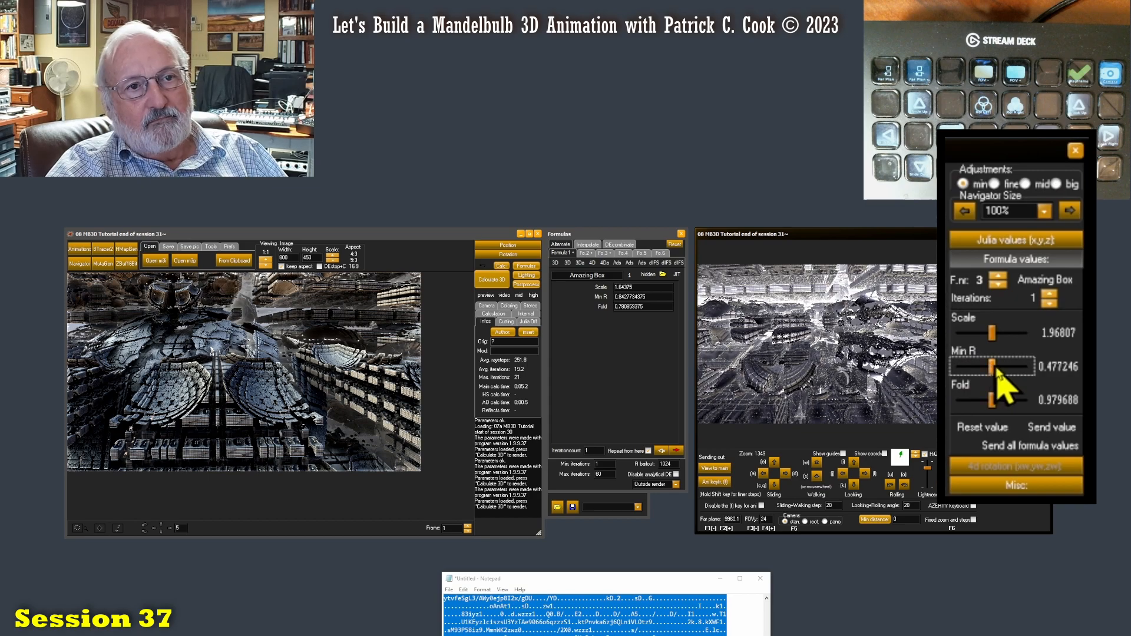
{"action": "left_click_drag", "start_coordinate": [983, 370], "coordinate": [990, 371]}
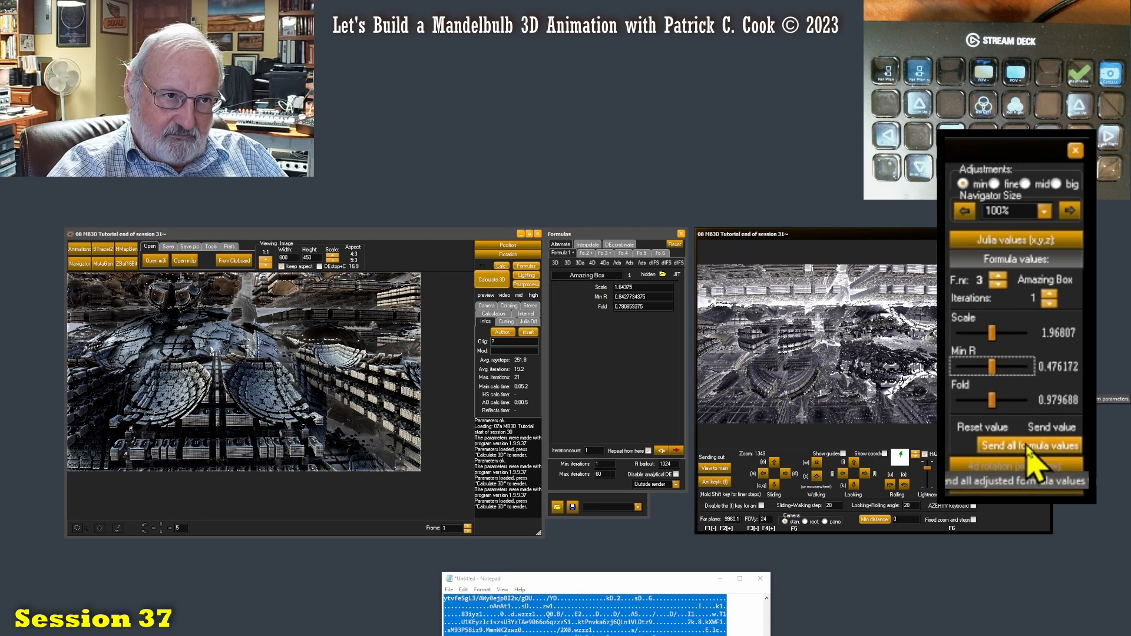
{"action": "left_click_drag", "start_coordinate": [992, 400], "coordinate": [991, 403]}
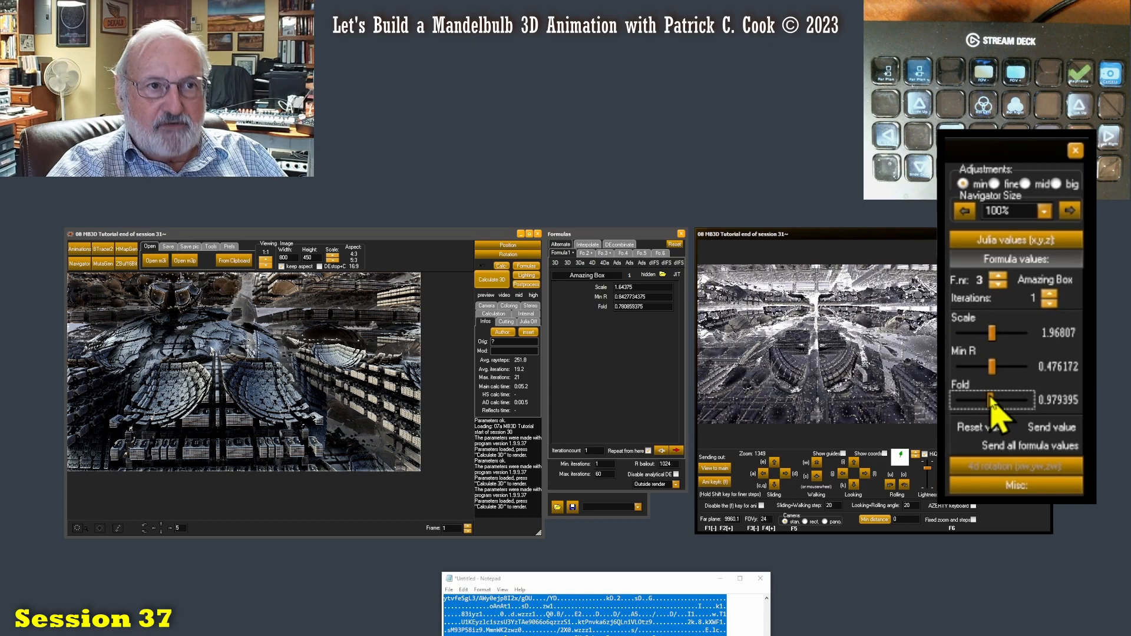
{"action": "left_click", "coordinate": [714, 468]}
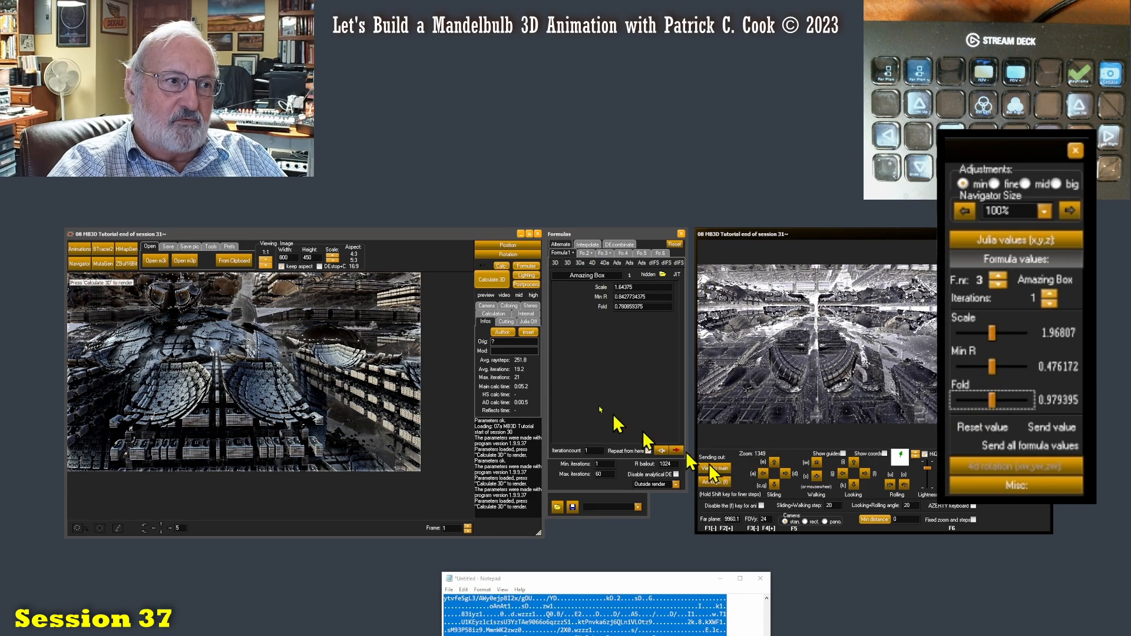
{"action": "left_click", "coordinate": [485, 281]}
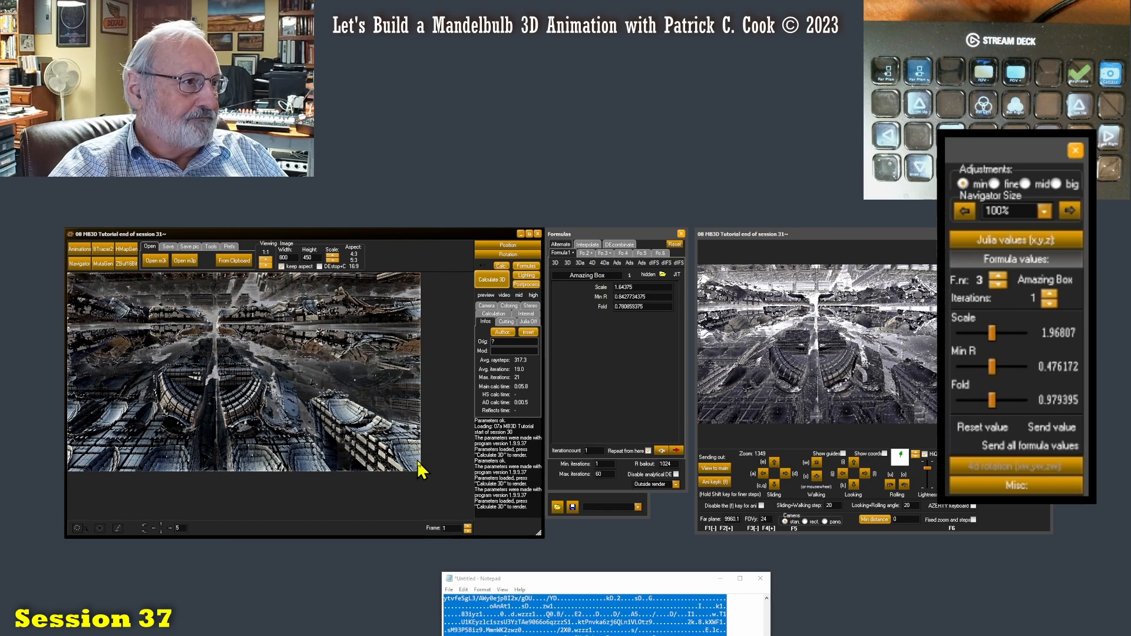
Set formula 3's Min R to 0.482812, Scale to 1.96836 and Fold to 0.98584, and render the view in the main window.
{"action": "left_click", "coordinate": [998, 369]}
{"action": "mouse_move", "coordinate": [997, 369]}
{"action": "left_mouse_down"}
{"action": "mouse_move", "coordinate": [982, 369]}
{"action": "mouse_move", "coordinate": [1026, 360]}
{"action": "mouse_move", "coordinate": [996, 369]}
{"action": "mouse_move", "coordinate": [1004, 381]}
{"action": "left_mouse_up"}
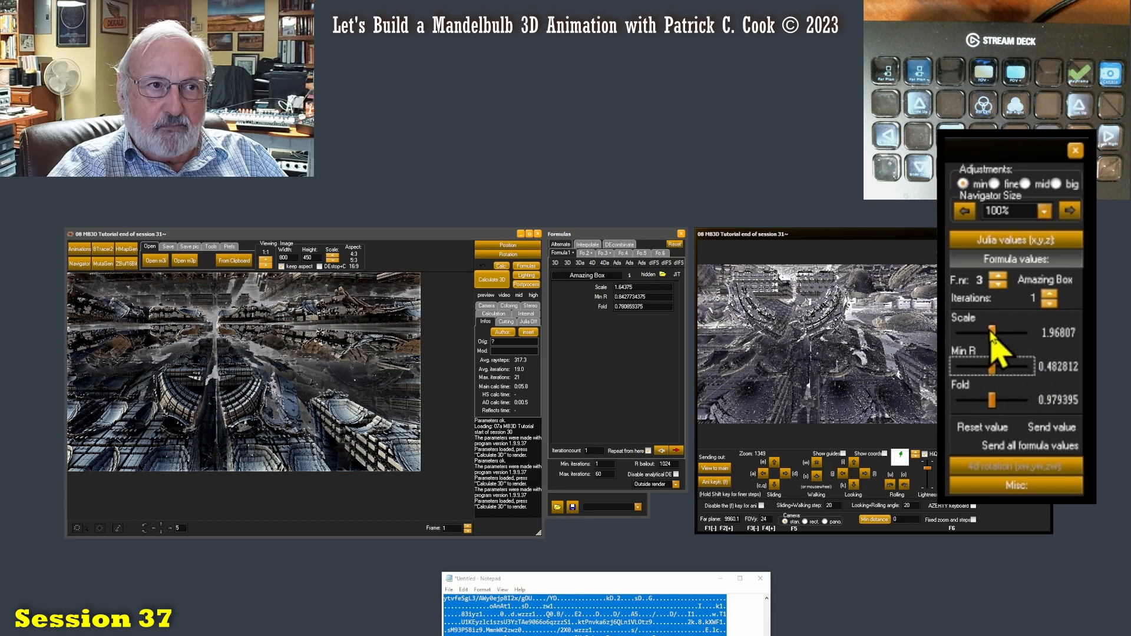
{"action": "left_click_drag", "start_coordinate": [992, 335], "coordinate": [995, 333]}
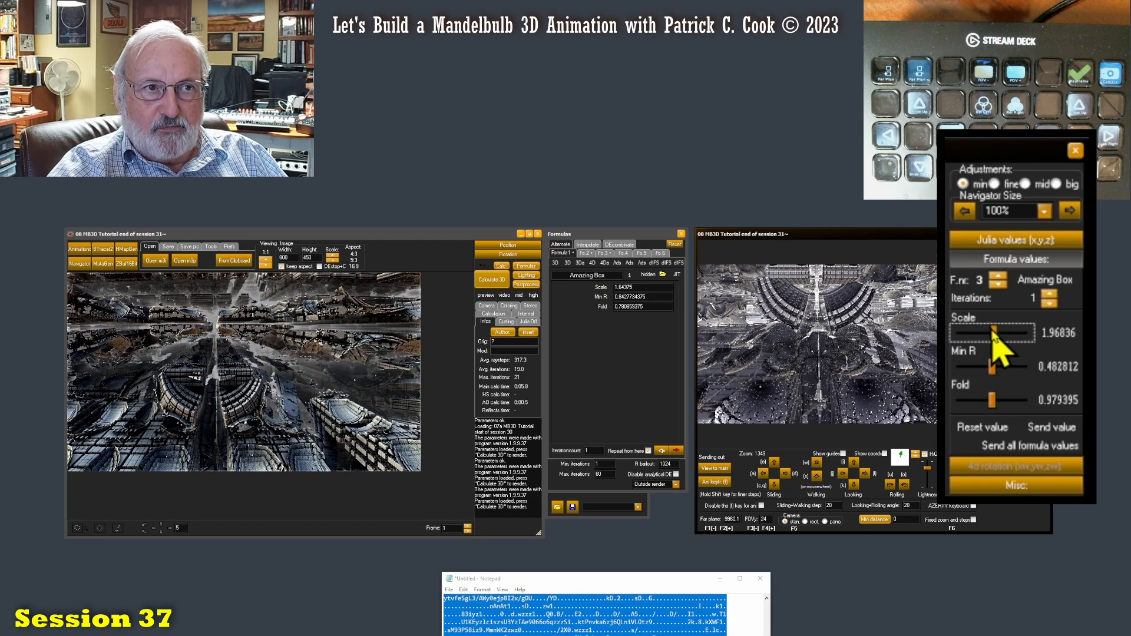
{"action": "mouse_move", "coordinate": [993, 401]}
{"action": "left_mouse_down"}
{"action": "mouse_move", "coordinate": [1002, 406]}
{"action": "mouse_move", "coordinate": [985, 400]}
{"action": "left_mouse_up"}
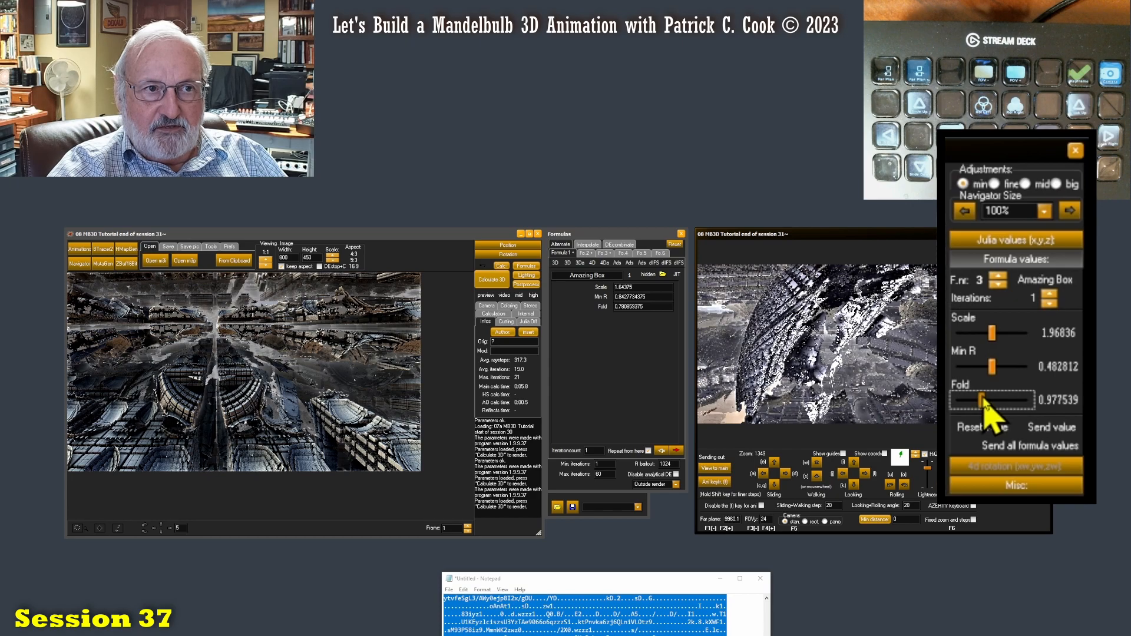
{"action": "mouse_move", "coordinate": [994, 396]}
{"action": "left_mouse_down"}
{"action": "mouse_move", "coordinate": [1014, 403]}
{"action": "mouse_move", "coordinate": [1028, 391]}
{"action": "mouse_move", "coordinate": [997, 400]}
{"action": "left_mouse_up"}
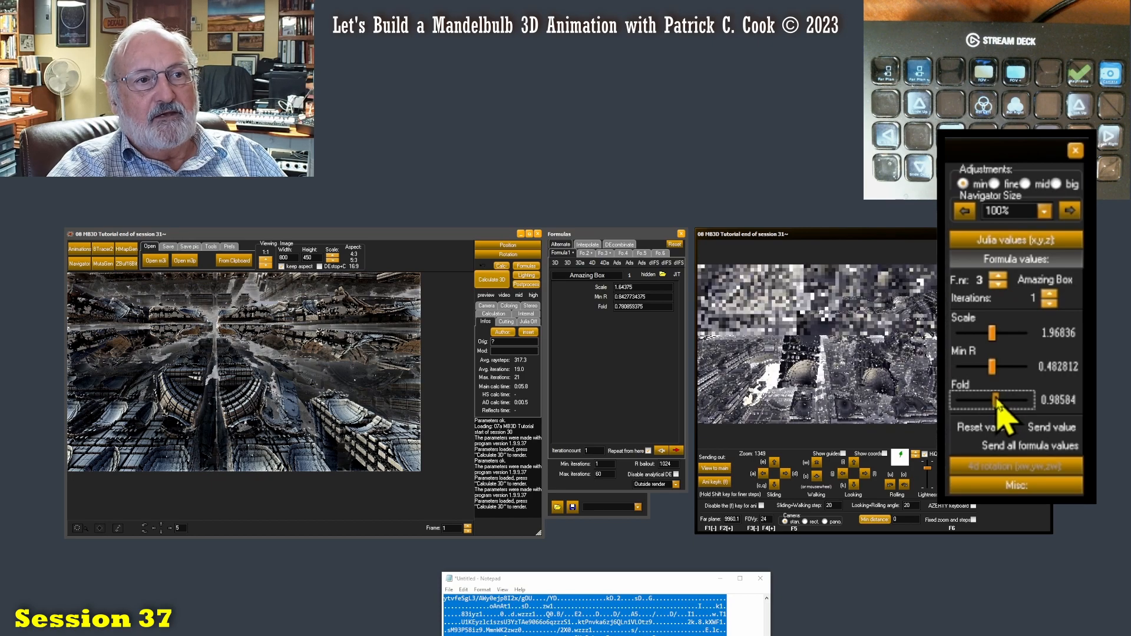
{"action": "left_click", "coordinate": [716, 469]}
{"action": "left_click", "coordinate": [492, 279]}
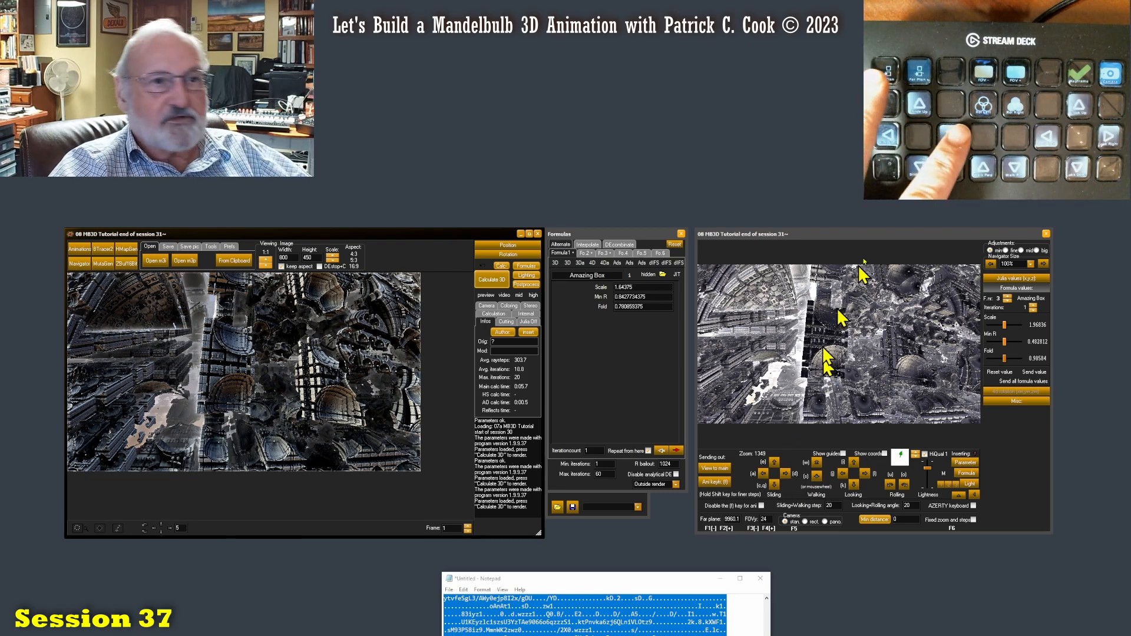
Slide the navigator camera briefly right and then well to the left, and render that viewpoint in the main window.
{"action": "left_click", "coordinate": [873, 232]}
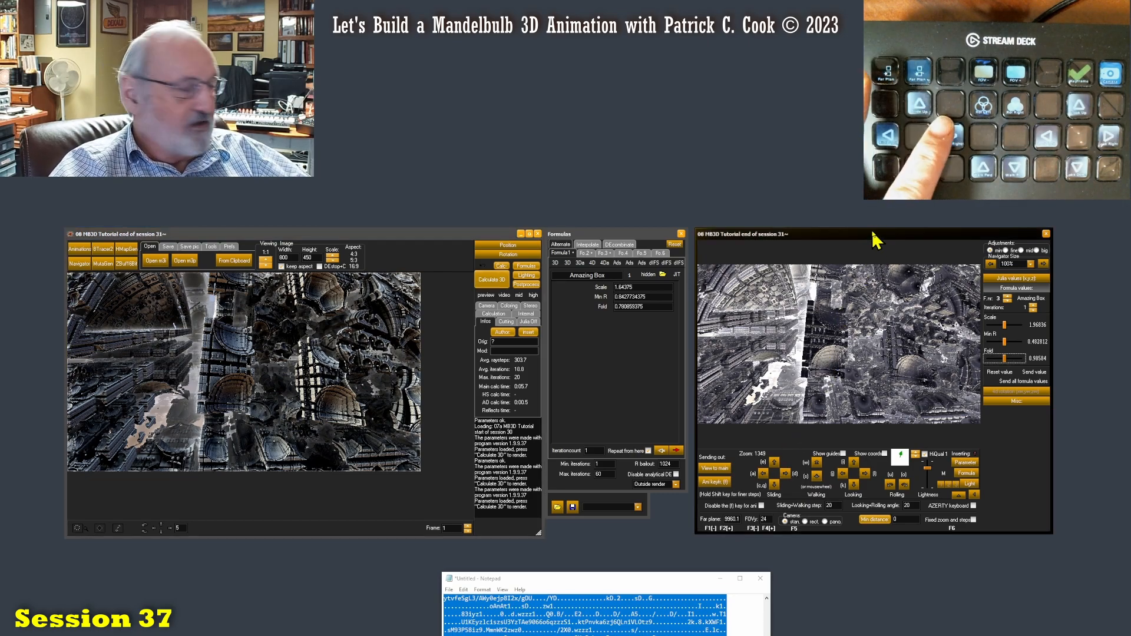
{"action": "key", "text": "d"}
{"action": "key", "text": "d"}
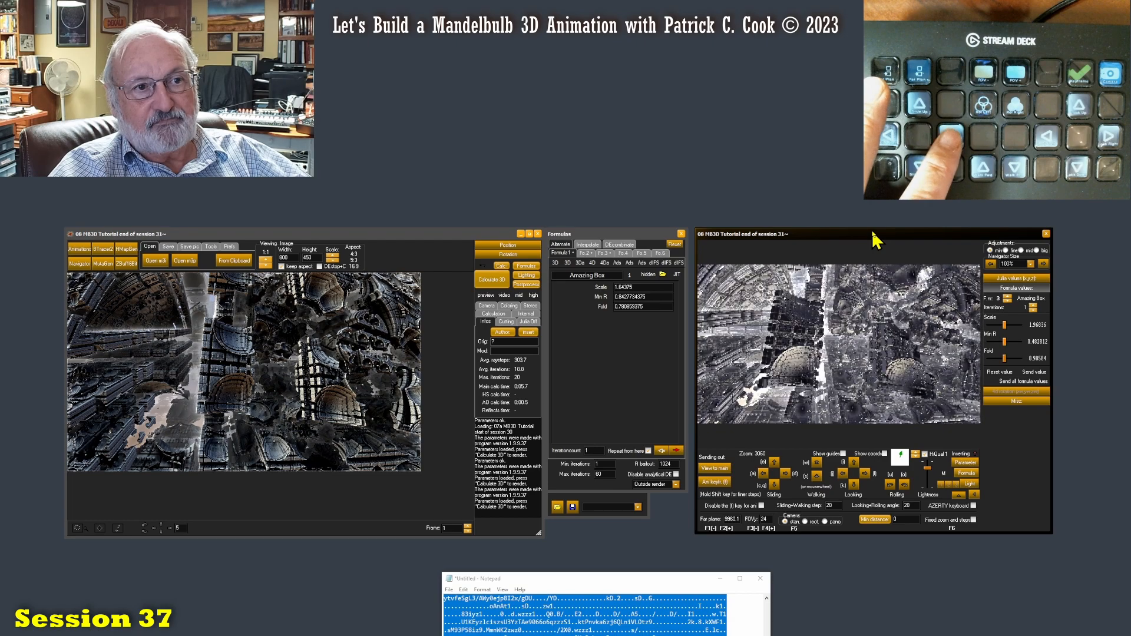
{"action": "key", "text": "a"}
{"action": "key", "text": "a"}
{"action": "key", "text": "a"}
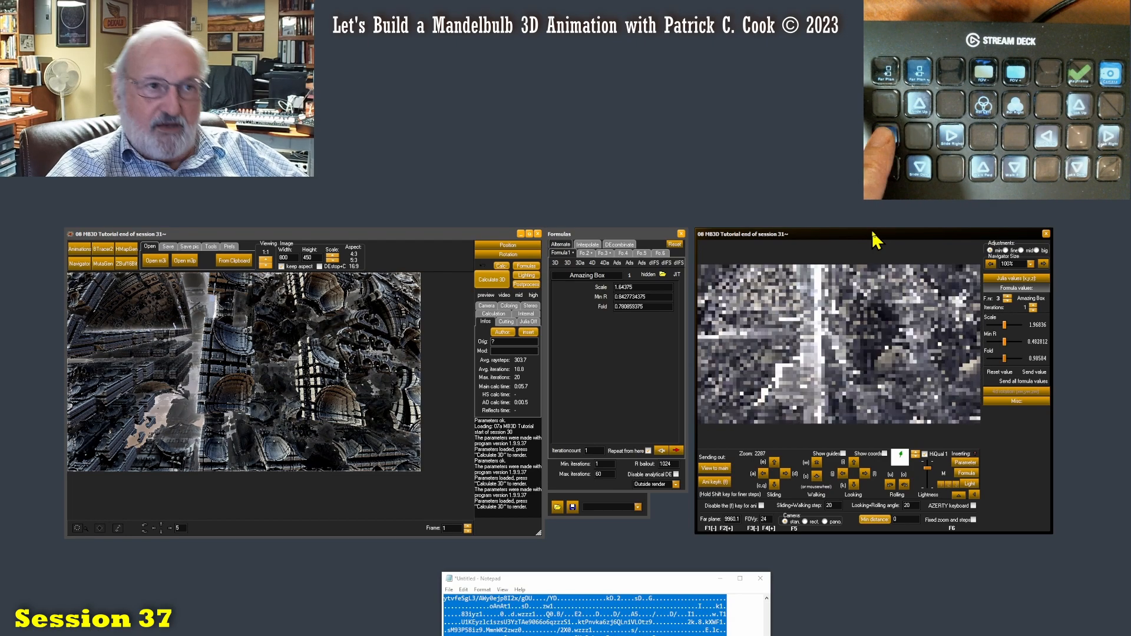
{"action": "key", "text": "a"}
{"action": "key", "text": "a"}
{"action": "key", "text": "a"}
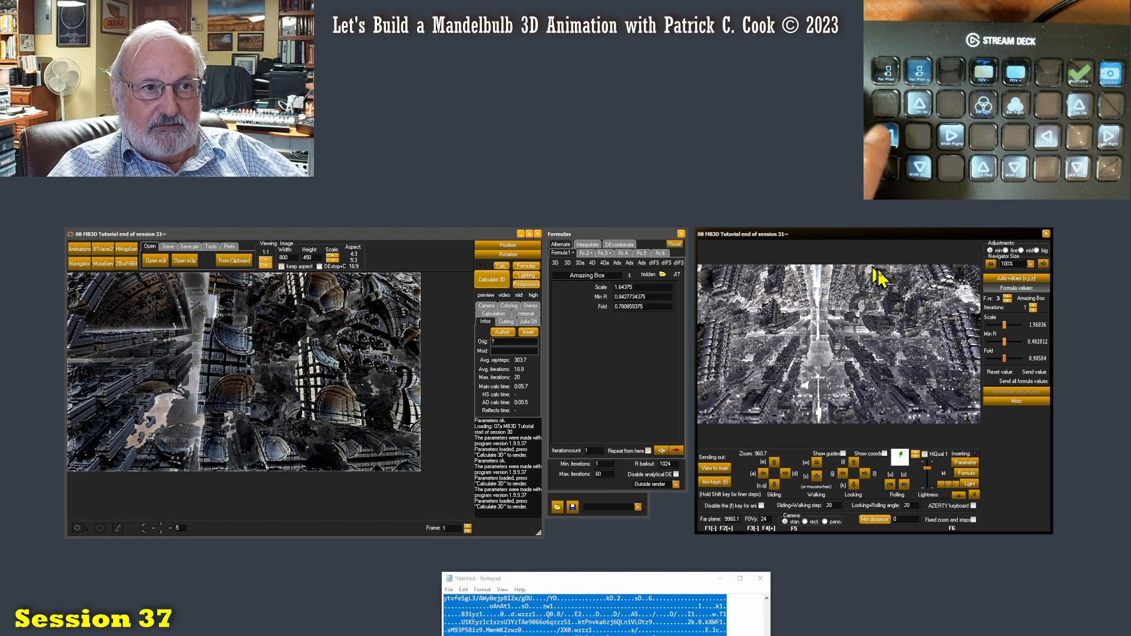
{"action": "key", "text": "a"}
{"action": "key", "text": "a"}
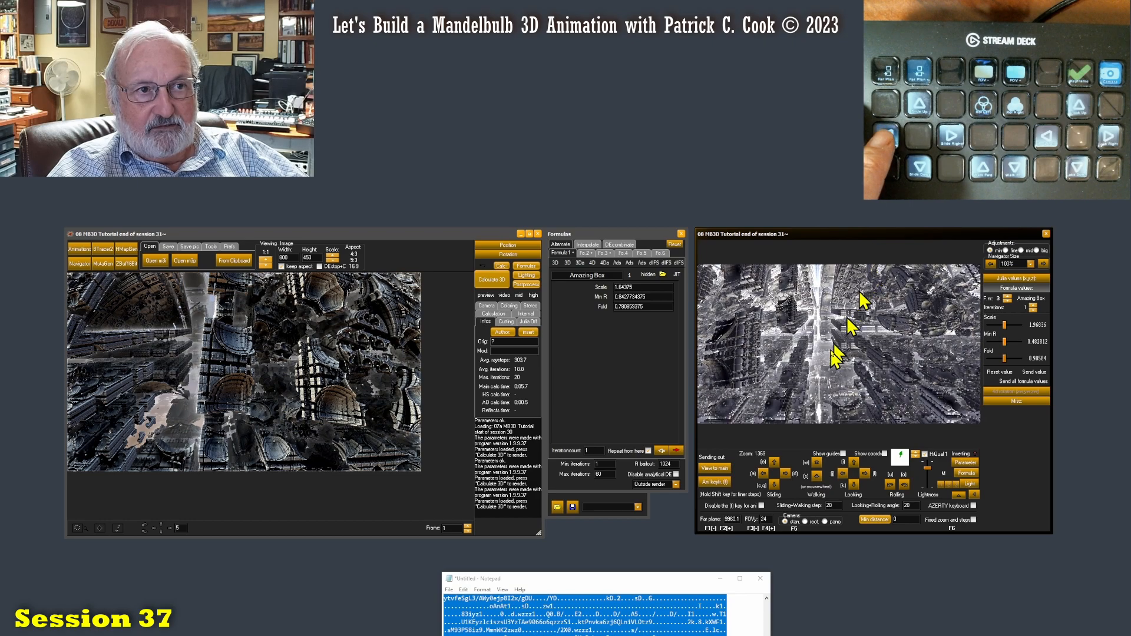
{"action": "left_click", "coordinate": [492, 281]}
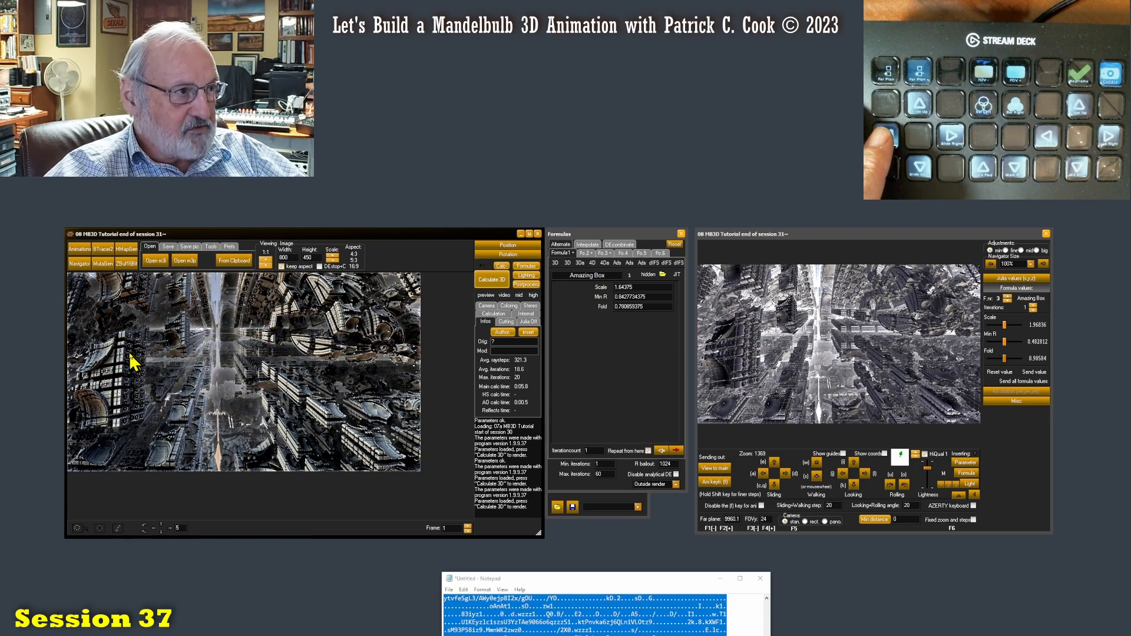
Slide the navigator camera one step right and several steps left from the rendered viewpoint.
{"action": "left_click", "coordinate": [1024, 462]}
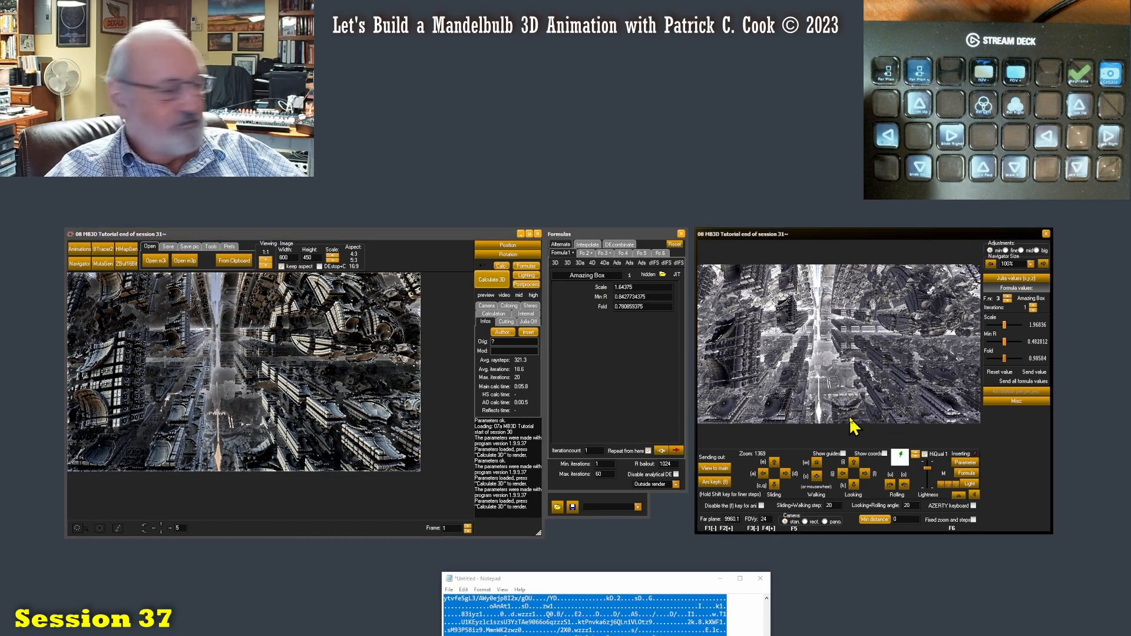
{"action": "key", "text": "d"}
{"action": "key", "text": "a"}
{"action": "key", "text": "a"}
{"action": "key", "text": "a"}
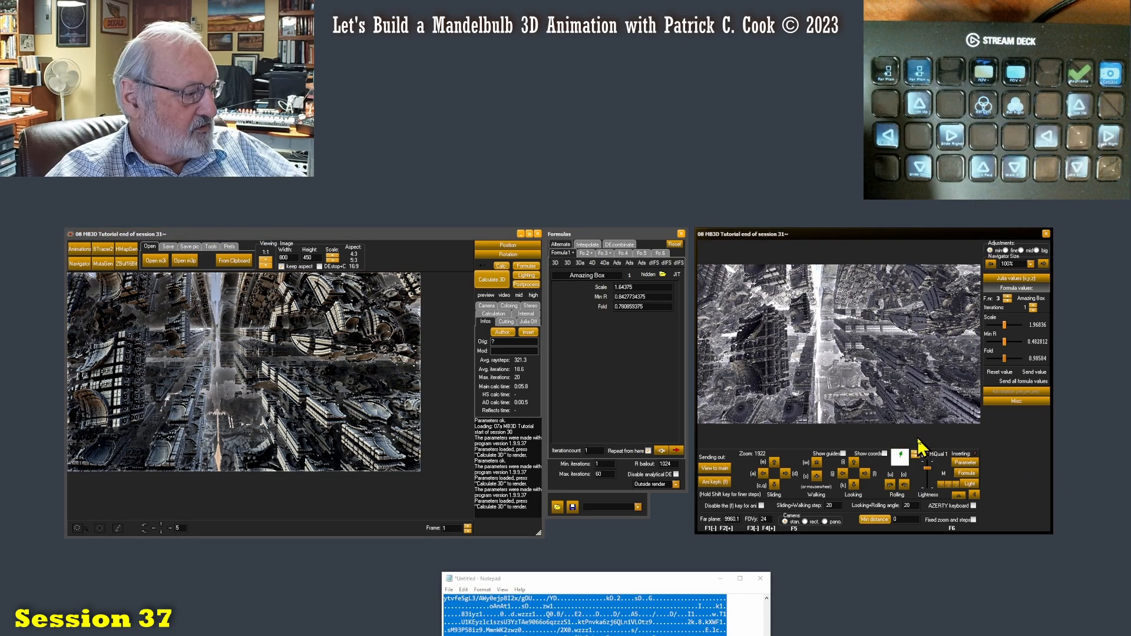
Slide the navigator camera steadily downward through the fractal to a different viewpoint.
{"action": "key", "text": "c"}
{"action": "key", "text": "c"}
{"action": "key", "text": "c"}
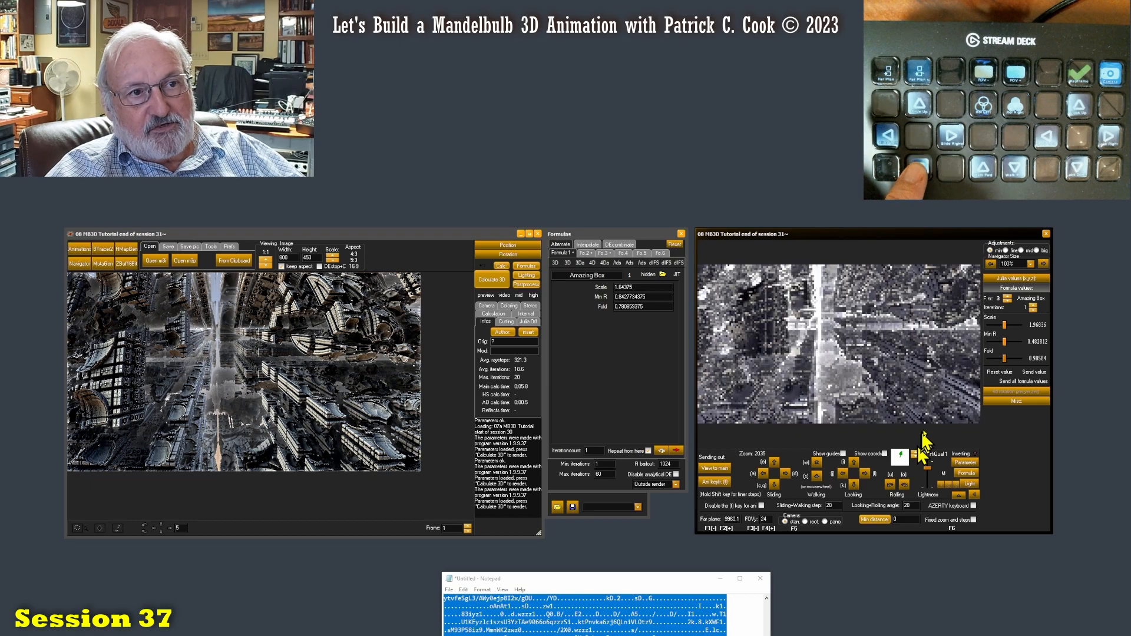
{"action": "key", "text": "c"}
{"action": "key", "text": "c"}
{"action": "key", "text": "c"}
{"action": "key", "text": "c"}
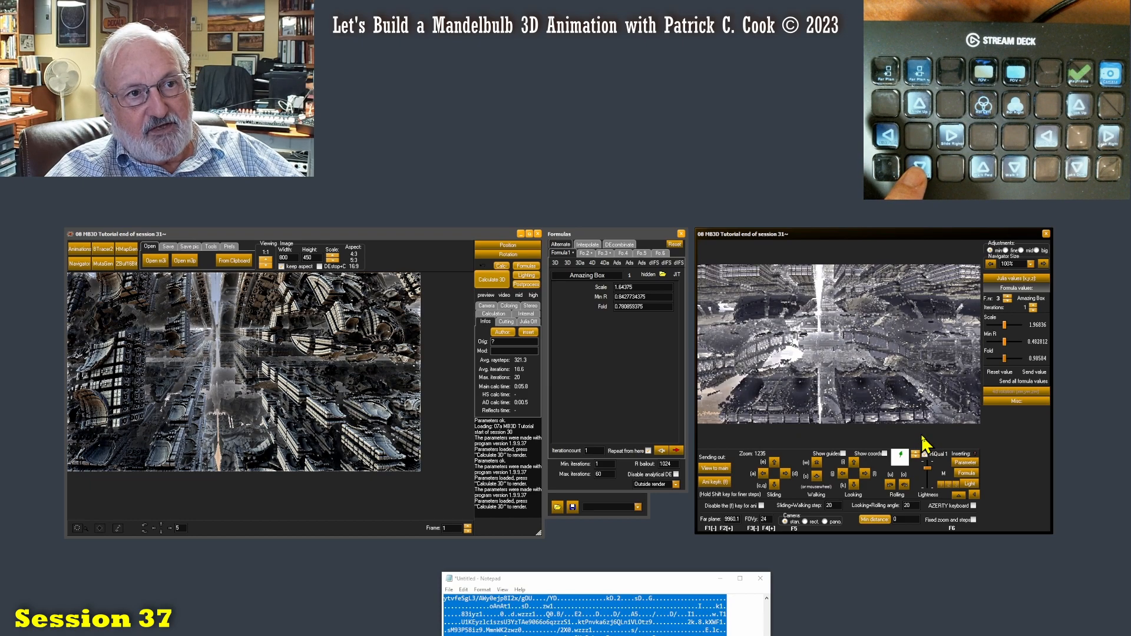
{"action": "key", "text": "c"}
{"action": "key", "text": "c"}
{"action": "key", "text": "c"}
{"action": "key", "text": "c"}
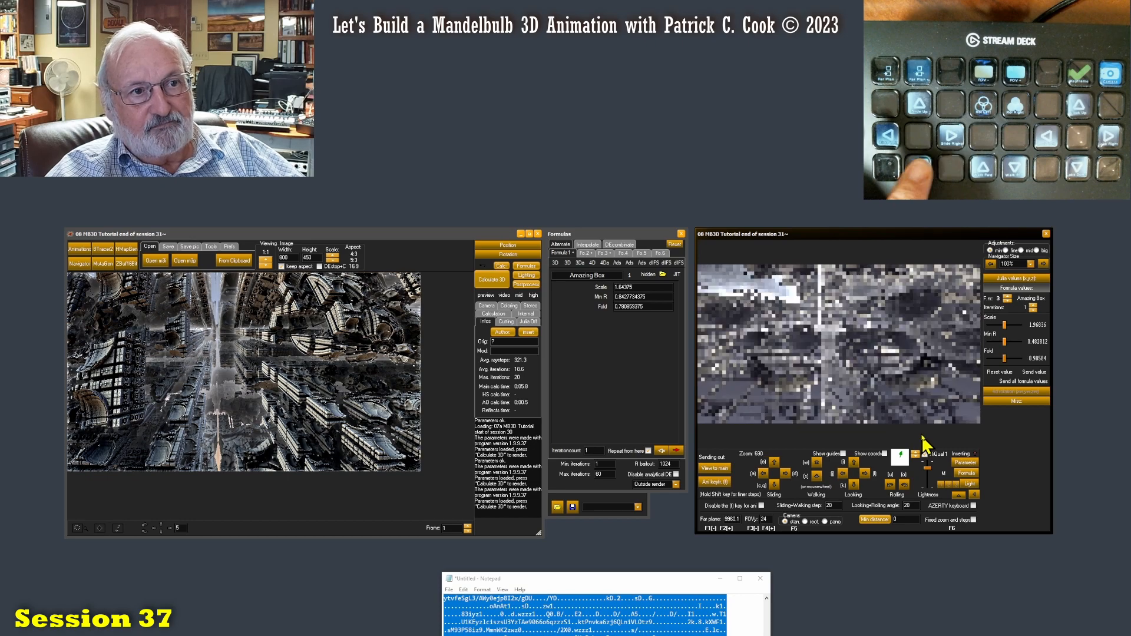
{"action": "key", "text": "c"}
{"action": "key", "text": "c"}
{"action": "key", "text": "c"}
{"action": "key", "text": "c"}
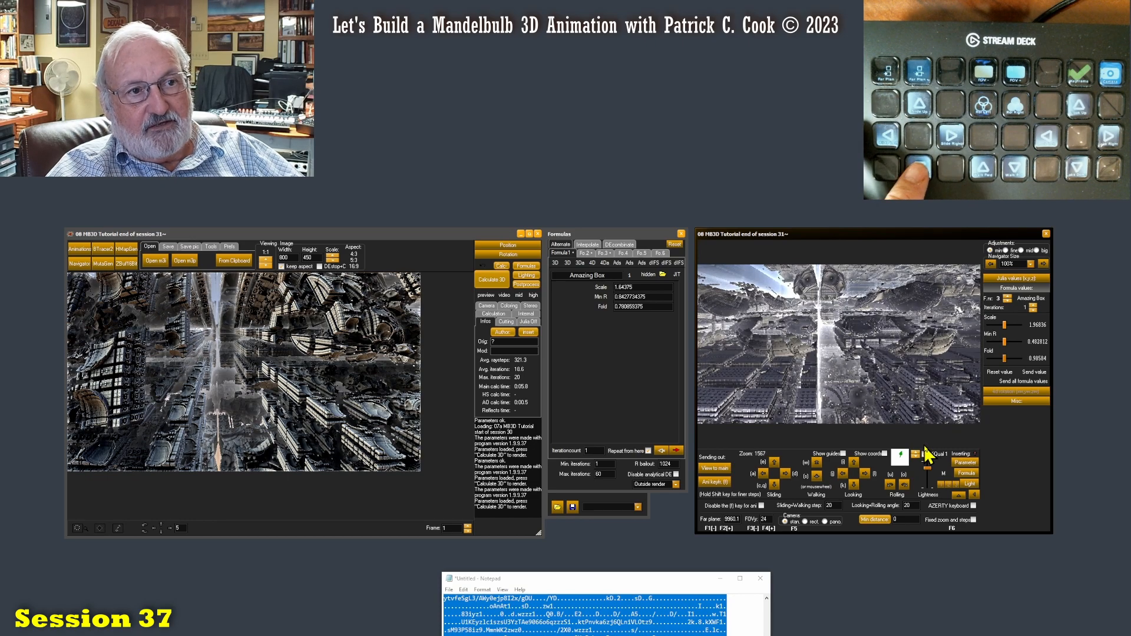
Slide the navigator camera one step further down, and tilt its view up and back down.
{"action": "key", "text": "c"}
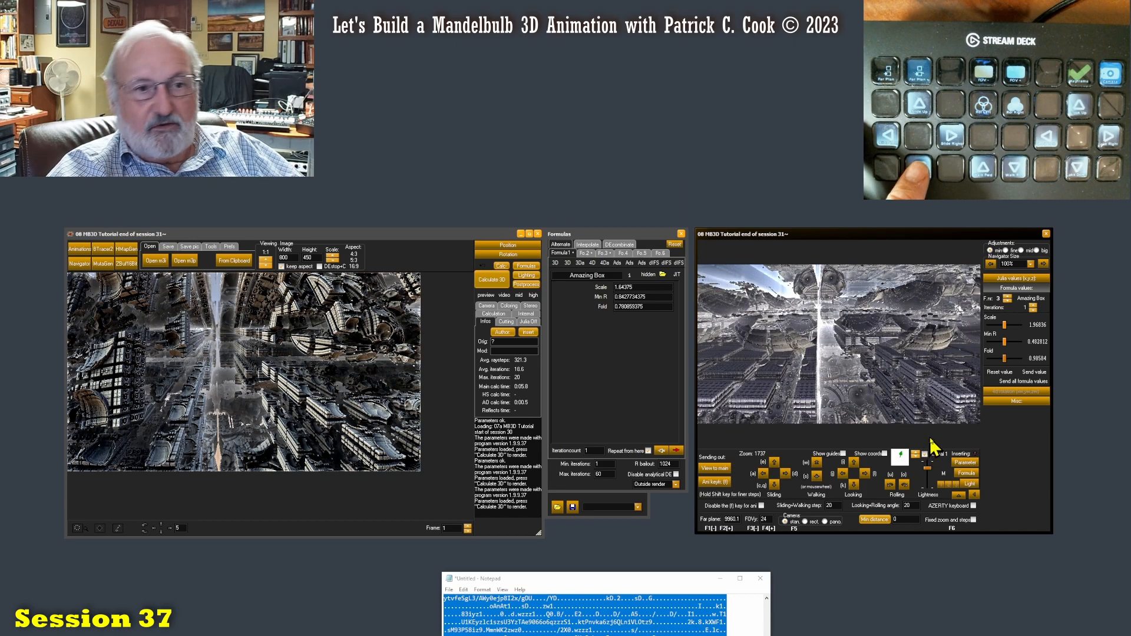
{"action": "left_click", "coordinate": [856, 462]}
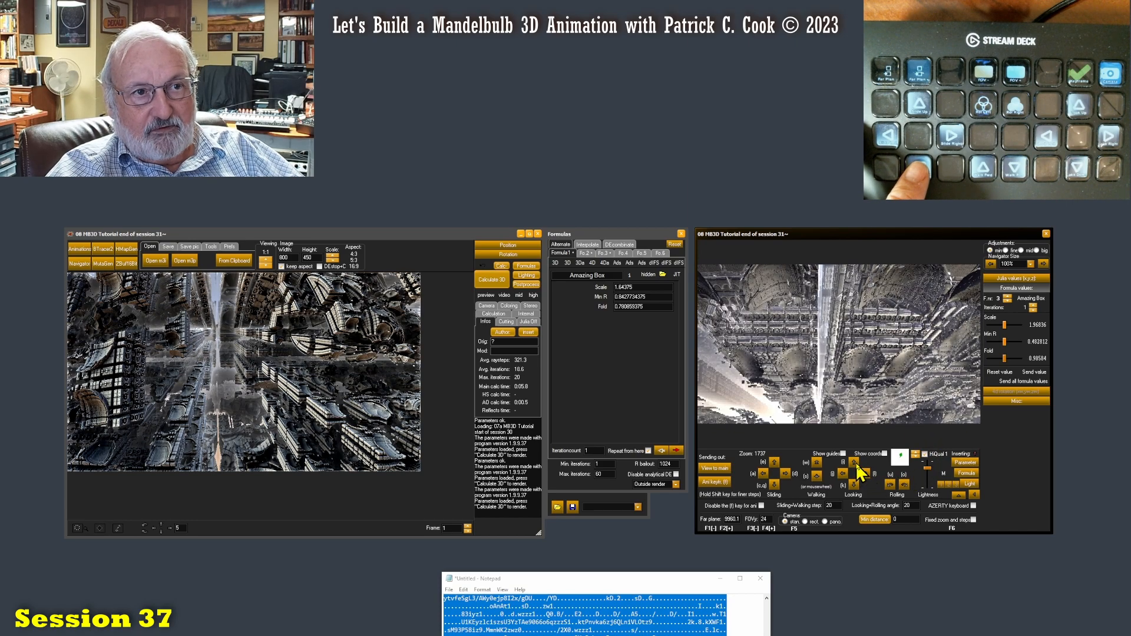
{"action": "left_click", "coordinate": [854, 483]}
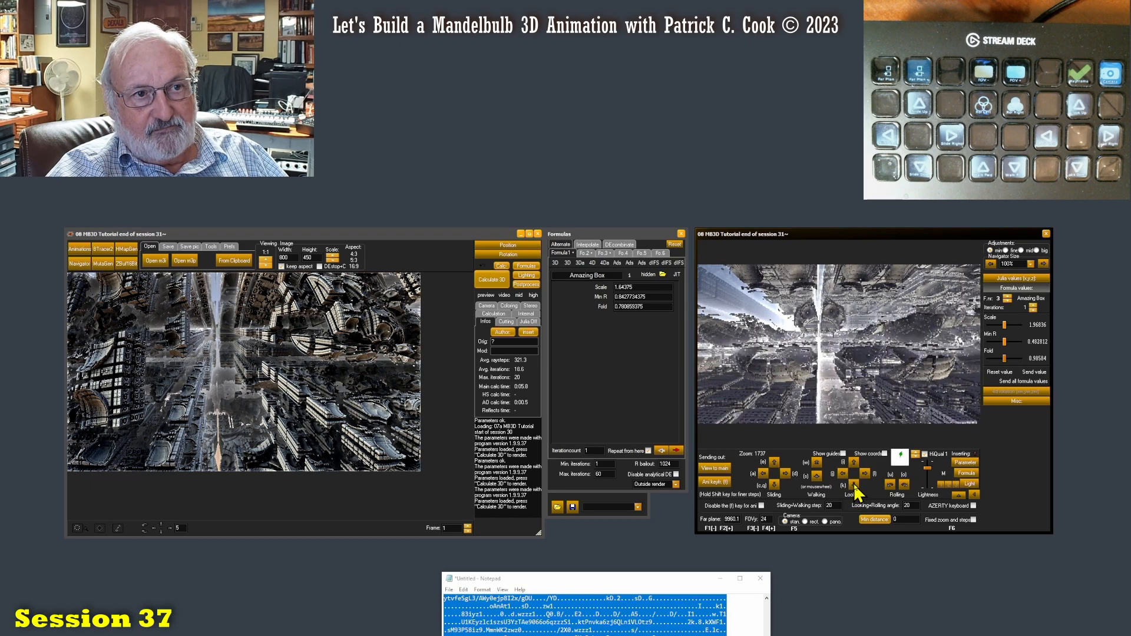
Slide the navigator camera upward to the rows of domed structures and render that viewpoint in the main window.
{"action": "left_click", "coordinate": [775, 461]}
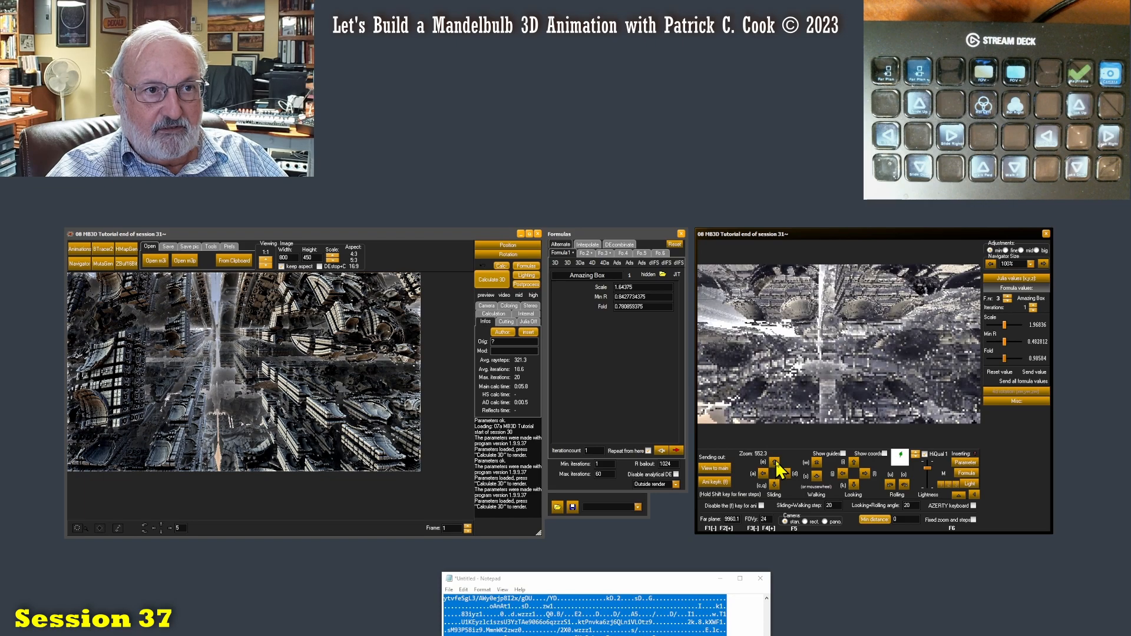
{"action": "left_click", "coordinate": [776, 461]}
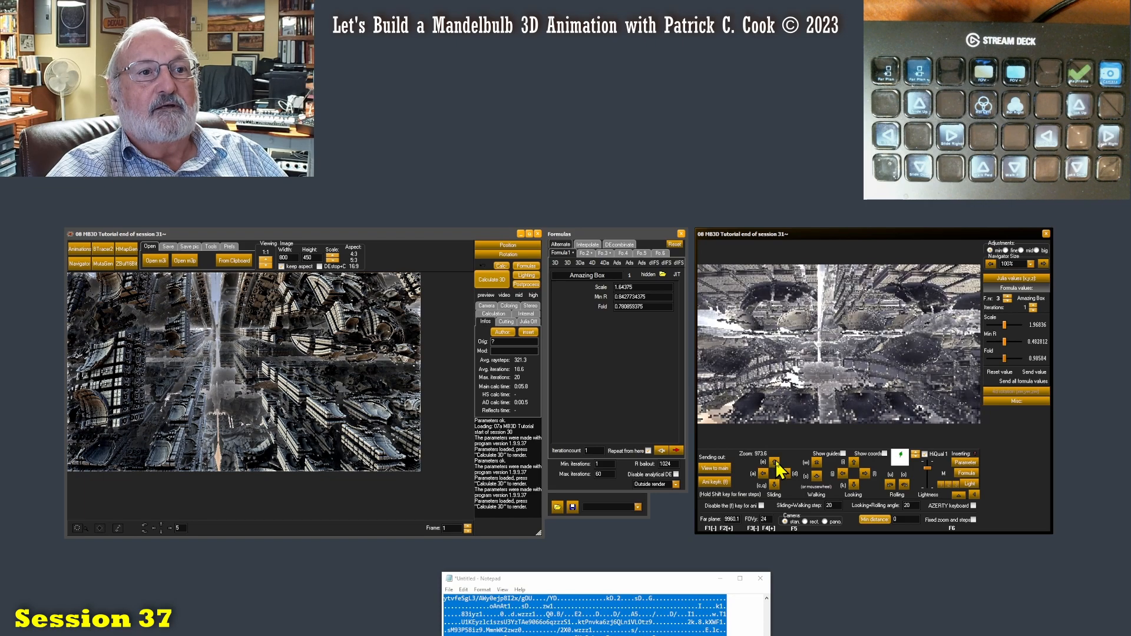
{"action": "left_click", "coordinate": [715, 468]}
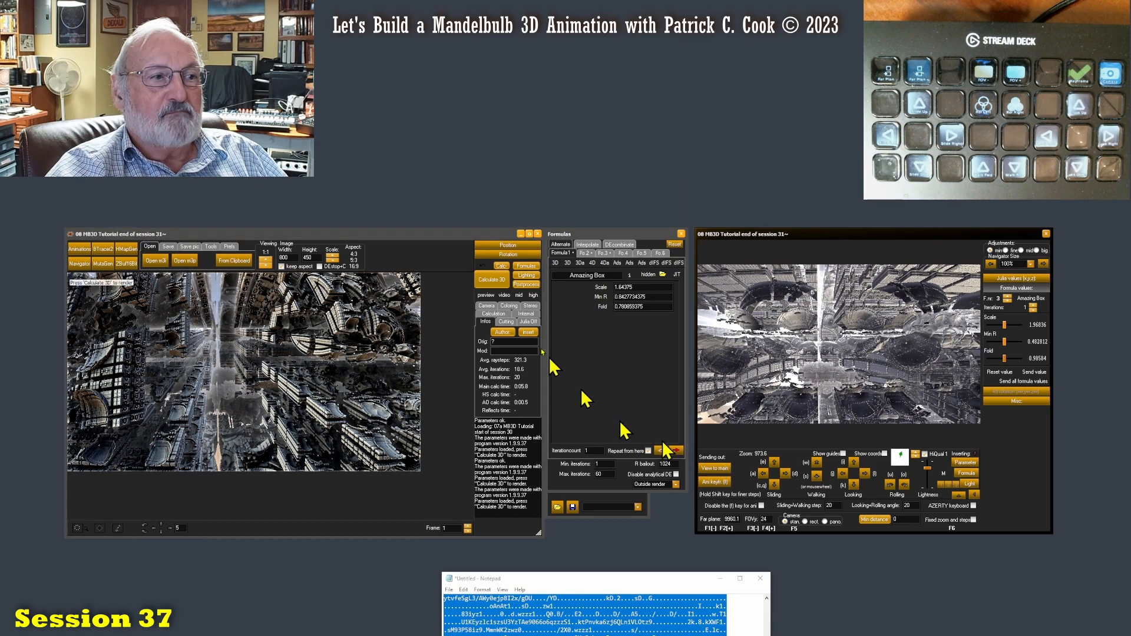
{"action": "left_click", "coordinate": [485, 279]}
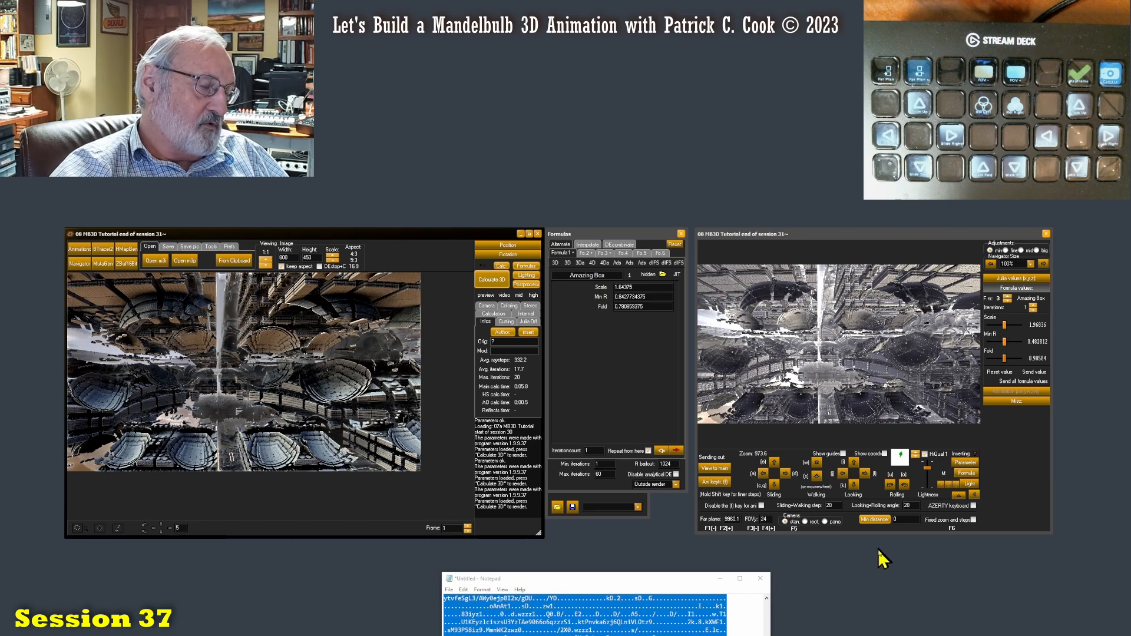
Slide the navigator camera many steps down from the rendered domed scene, past the dense blocky structures.
{"action": "left_click", "coordinate": [1018, 492]}
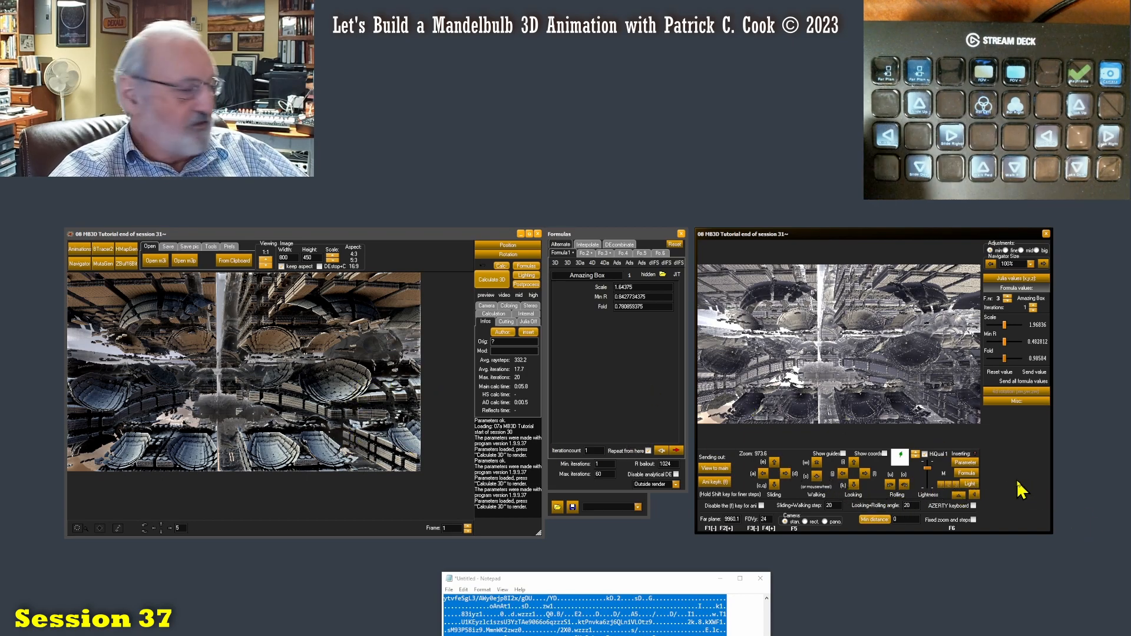
{"action": "key", "text": "c"}
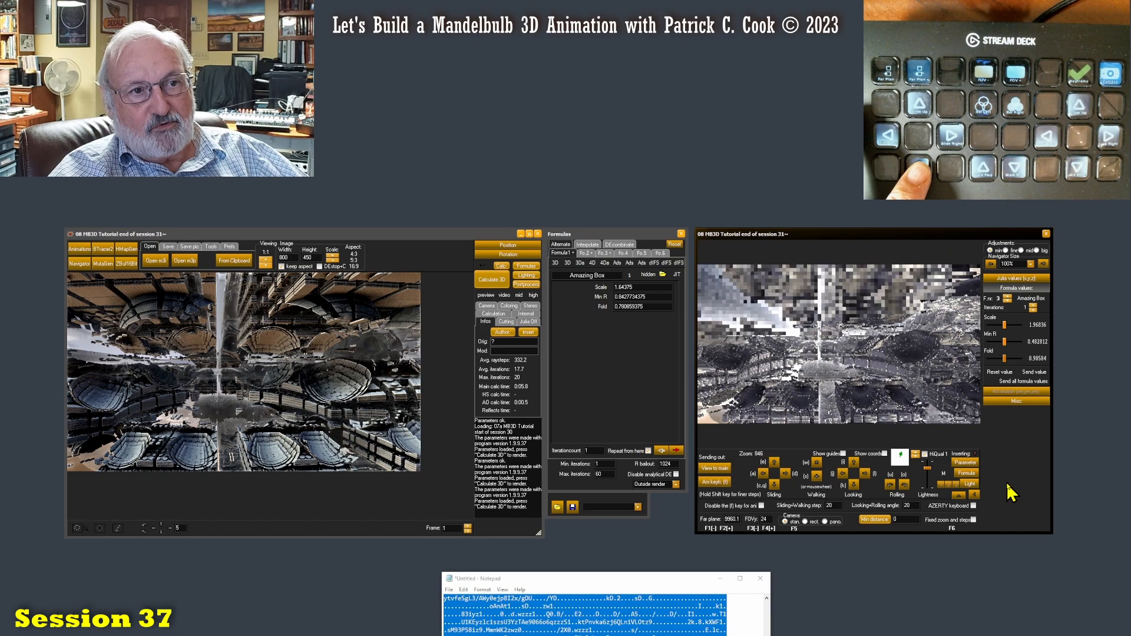
{"action": "key", "text": "c"}
{"action": "key", "text": "c"}
{"action": "key", "text": "c"}
{"action": "key", "text": "c"}
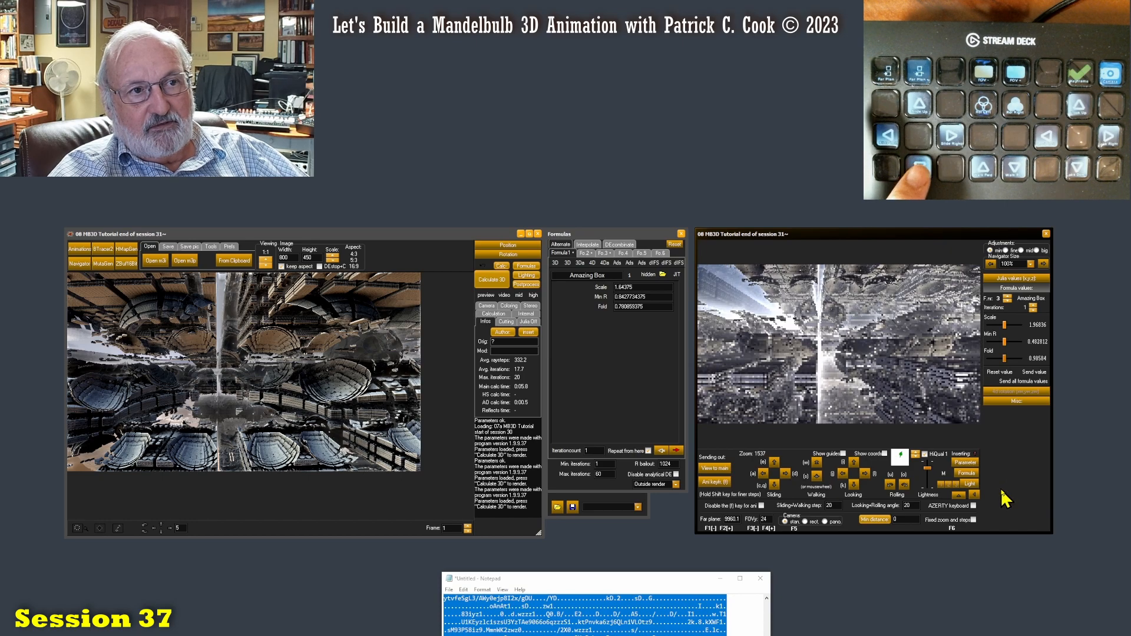
{"action": "key", "text": "c"}
{"action": "key", "text": "c"}
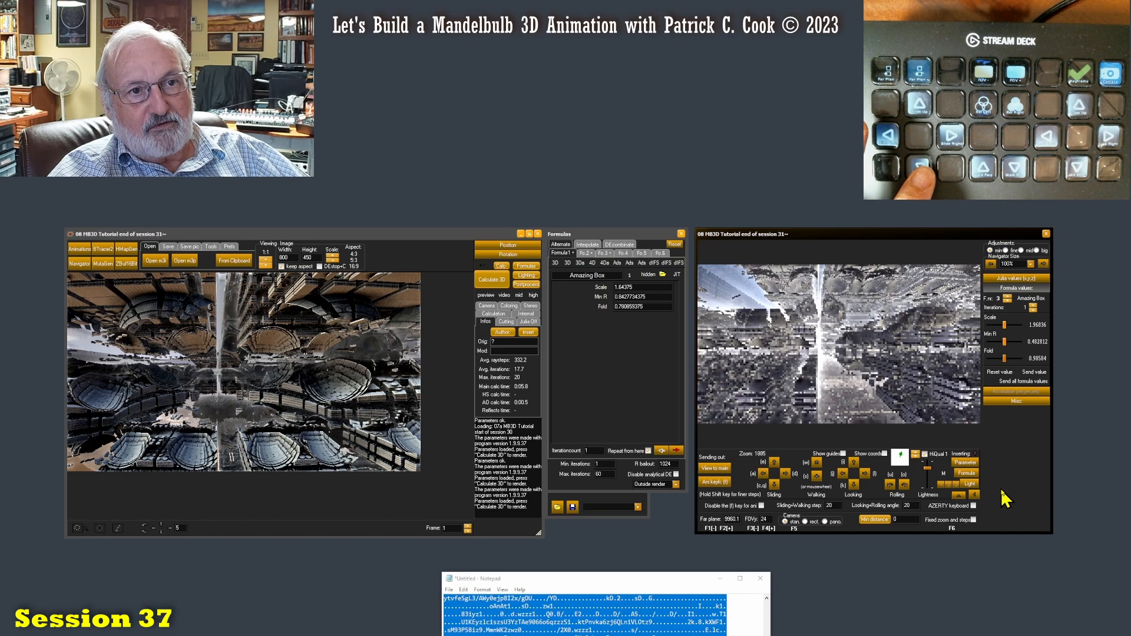
{"action": "key", "text": "c"}
{"action": "key", "text": "c"}
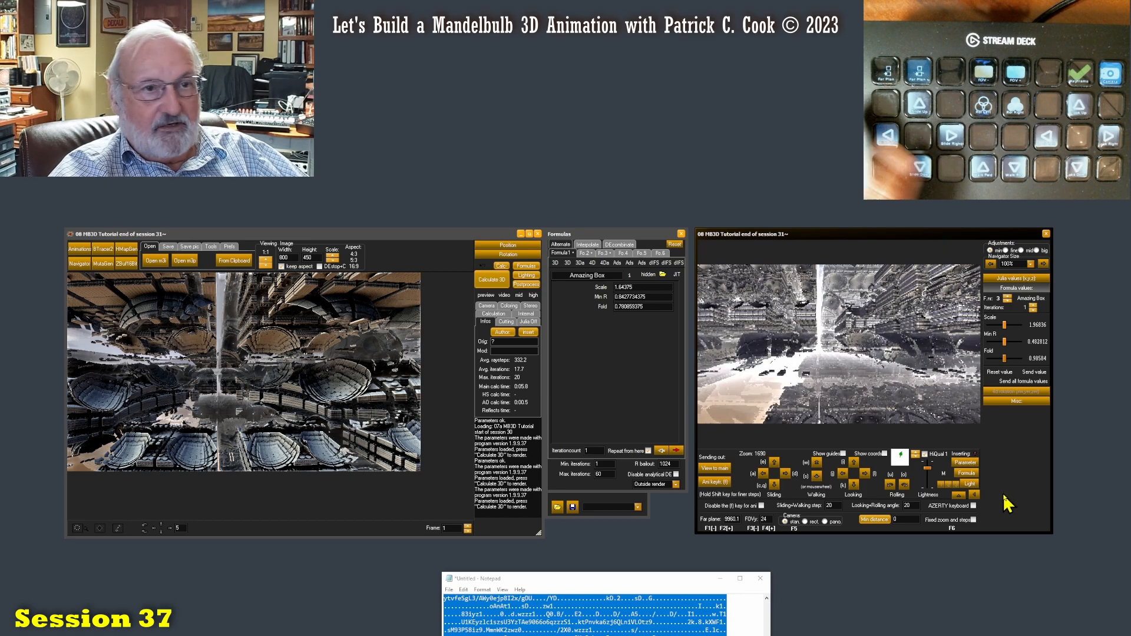
Slide the navigator camera several steps back up and render the resulting viewpoint in the main window.
{"action": "key", "text": "e"}
{"action": "key", "text": "e"}
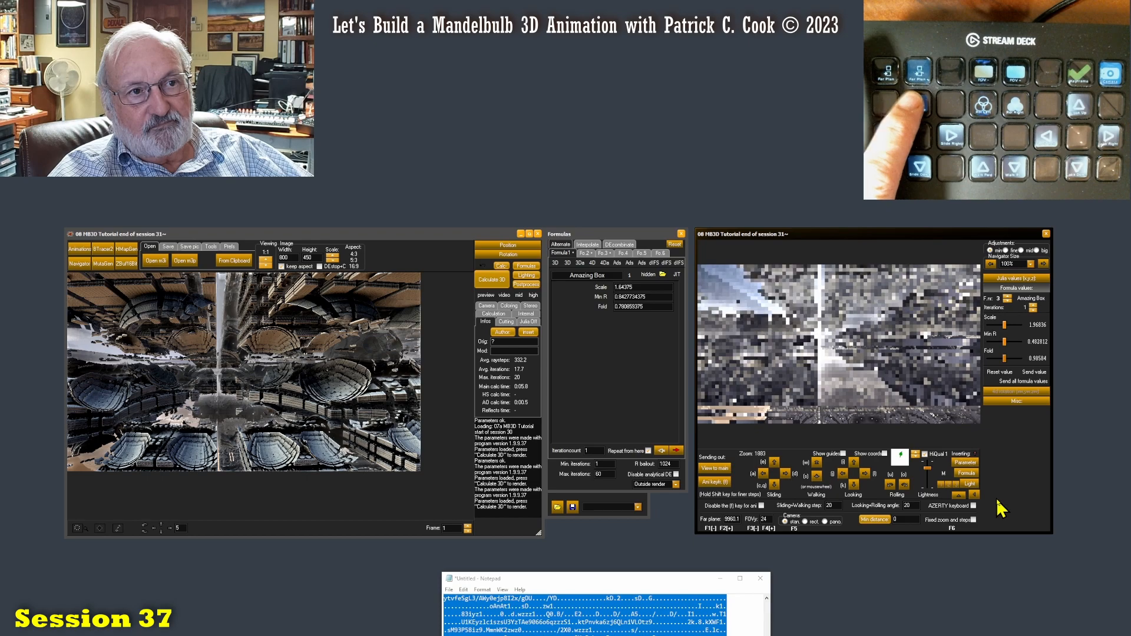
{"action": "key", "text": "e"}
{"action": "key", "text": "e"}
{"action": "key", "text": "e"}
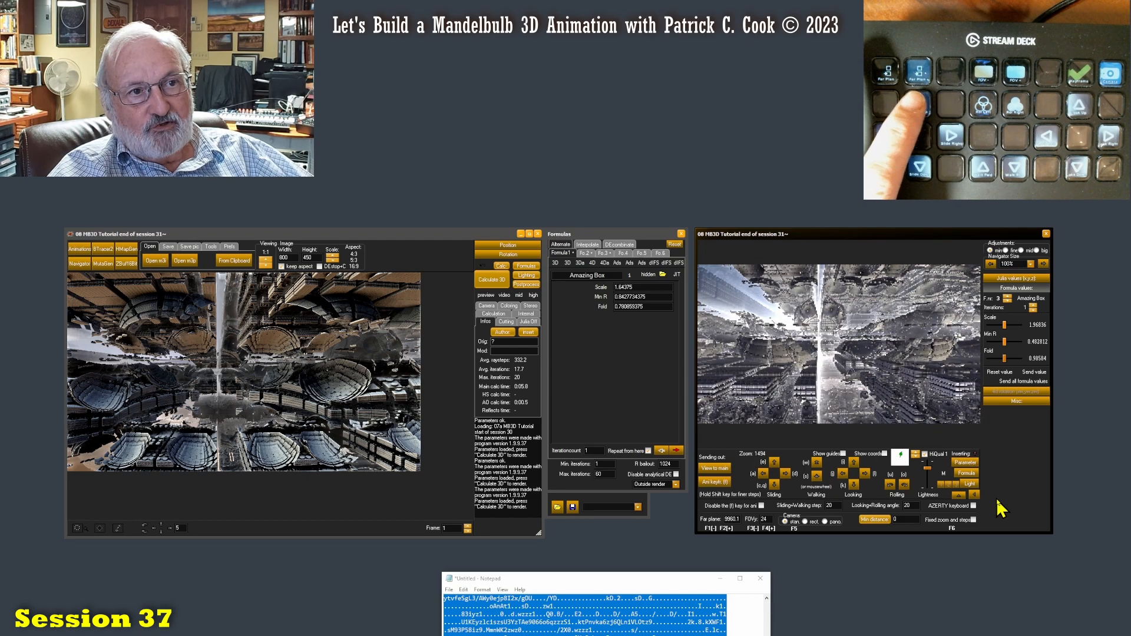
{"action": "left_click", "coordinate": [714, 468]}
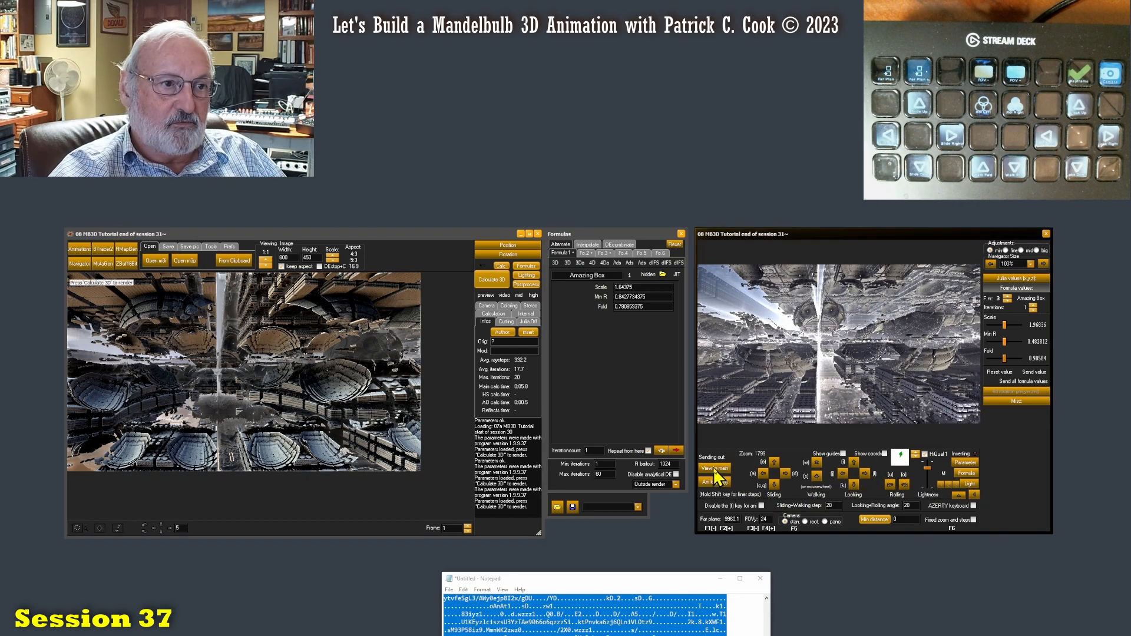
{"action": "left_click", "coordinate": [489, 281]}
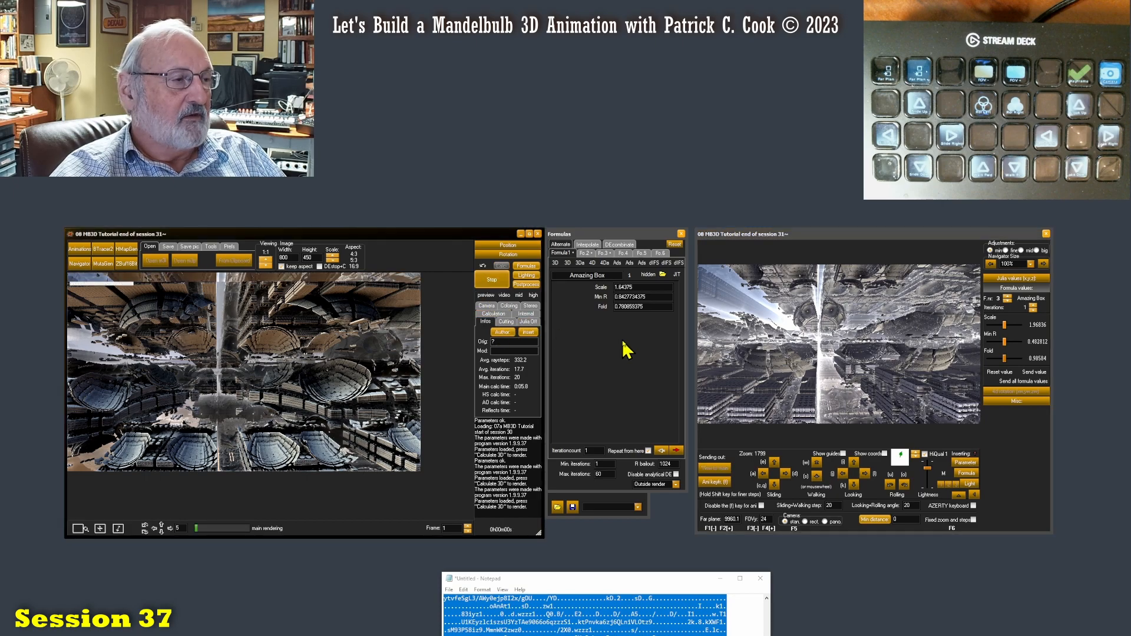